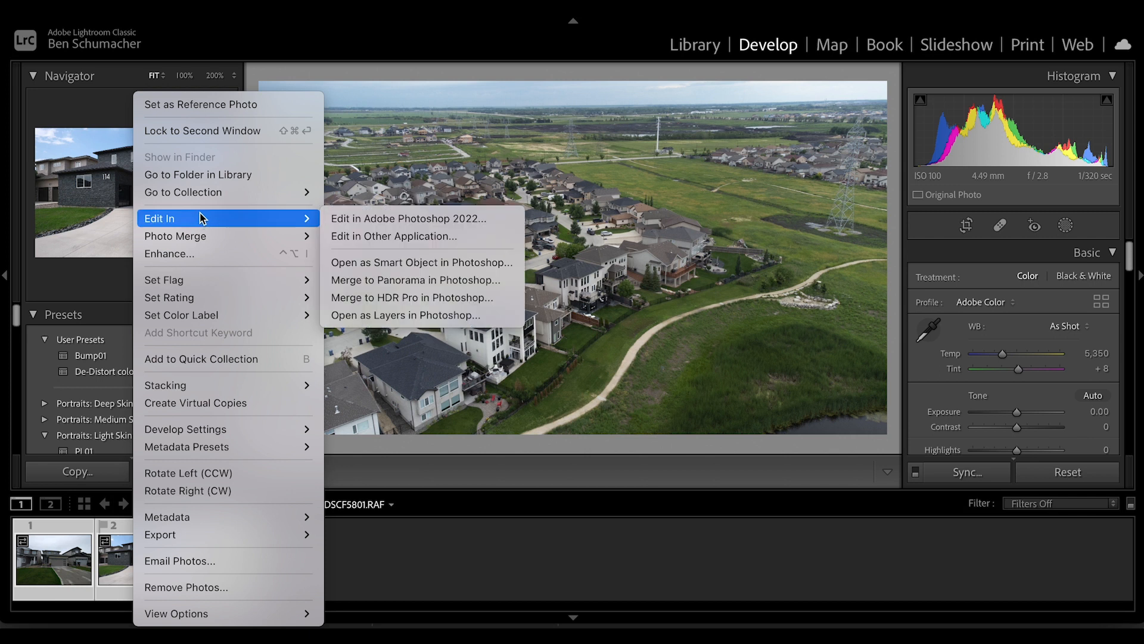
Send the selected Lightroom photos to Adobe Photoshop 2022 for editing and select the exterior action labelled F14
click(405, 219)
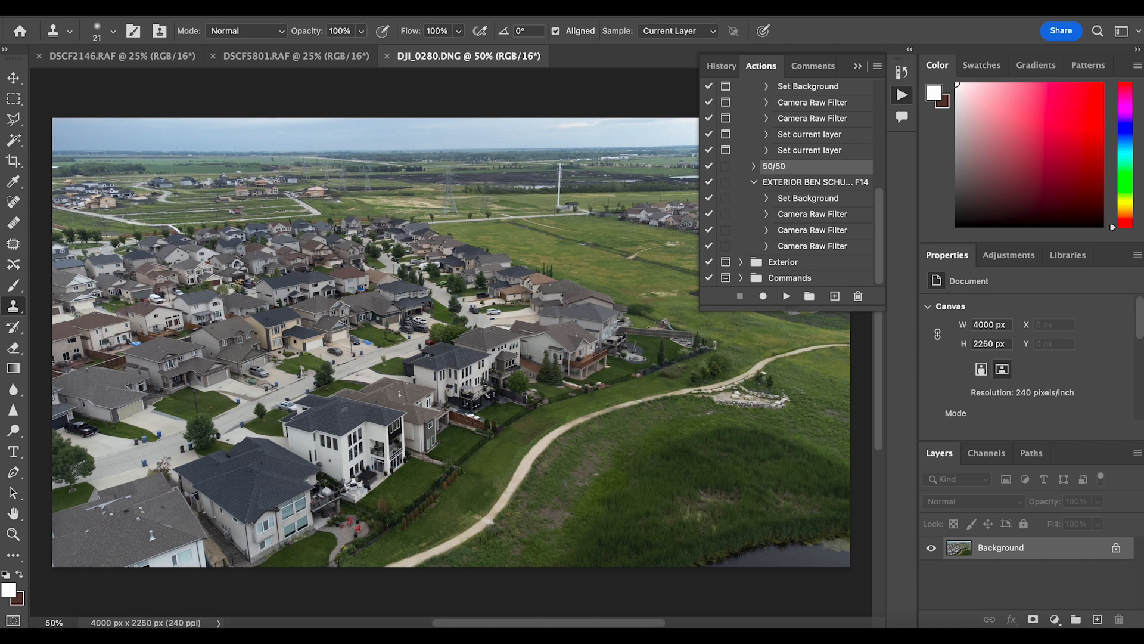
click(808, 184)
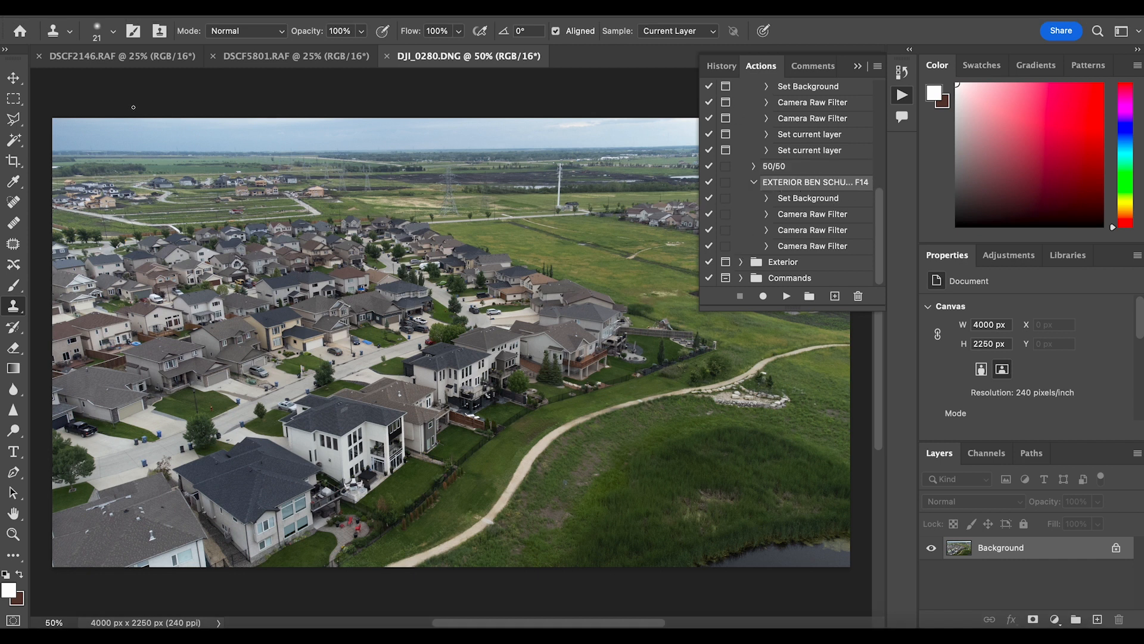
Look through the three open photos DSCF5801.RAF, DJI_0280.DNG and DSCF2146.RAF in their unedited state
click(101, 57)
click(280, 59)
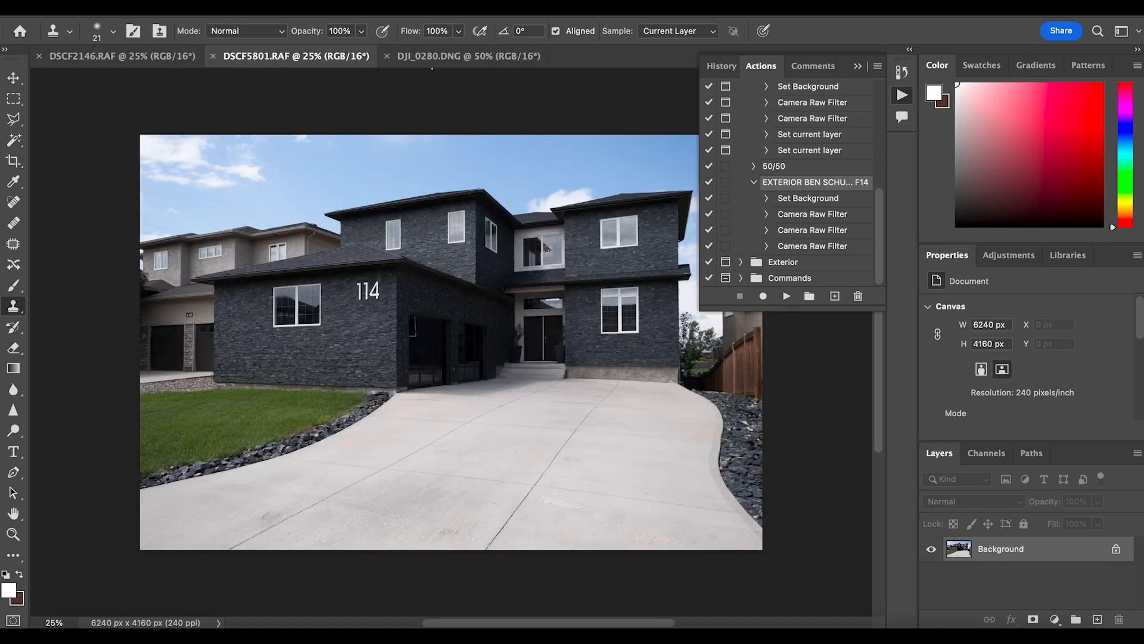
click(432, 56)
click(280, 55)
click(138, 56)
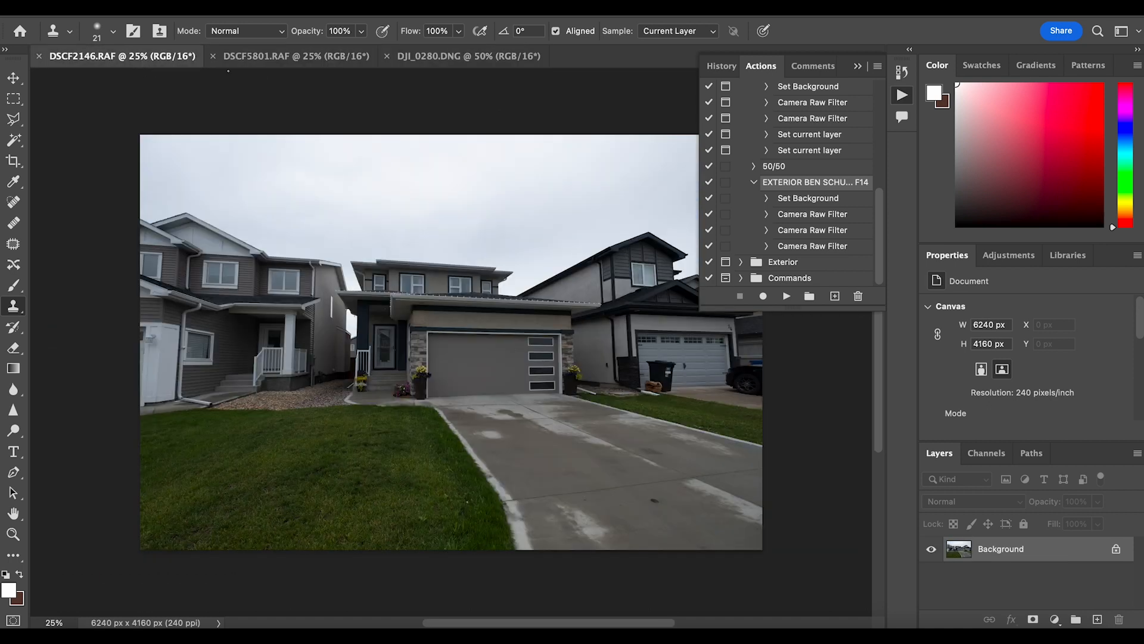
click(466, 57)
click(283, 59)
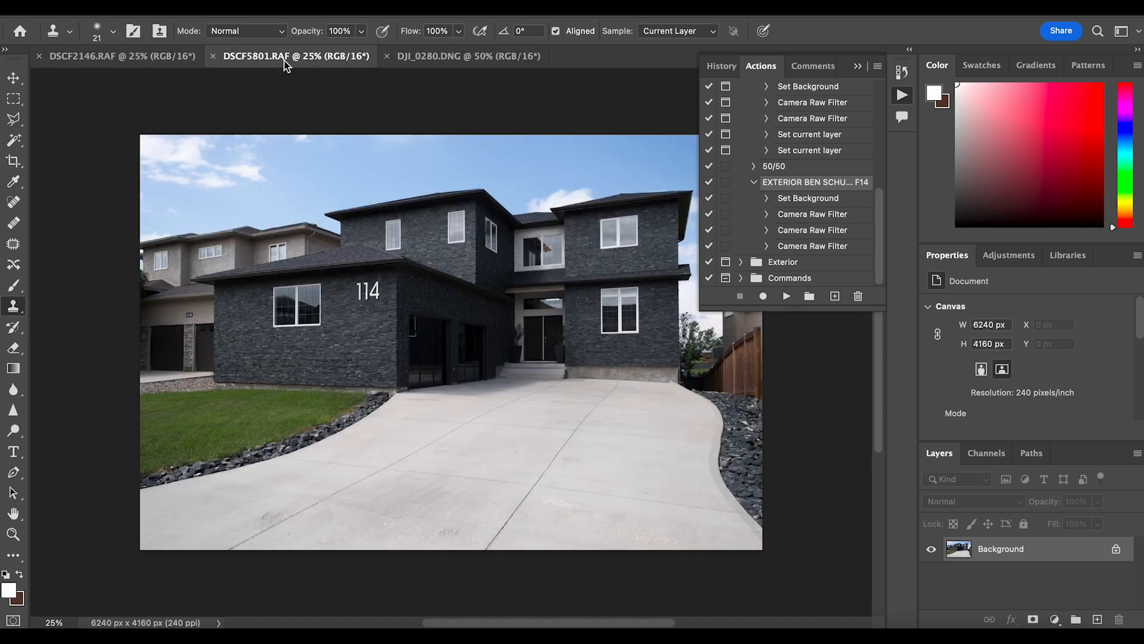
click(153, 62)
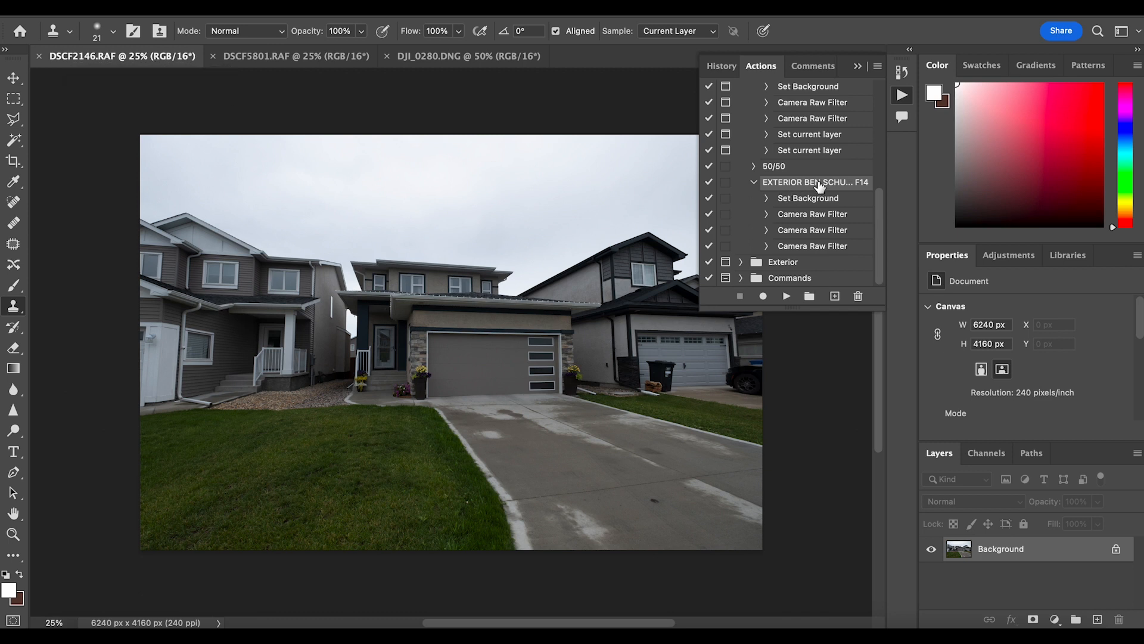
Run the exterior action labelled F14 on DSCF2146.RAF and inspect the processed house up close
click(754, 183)
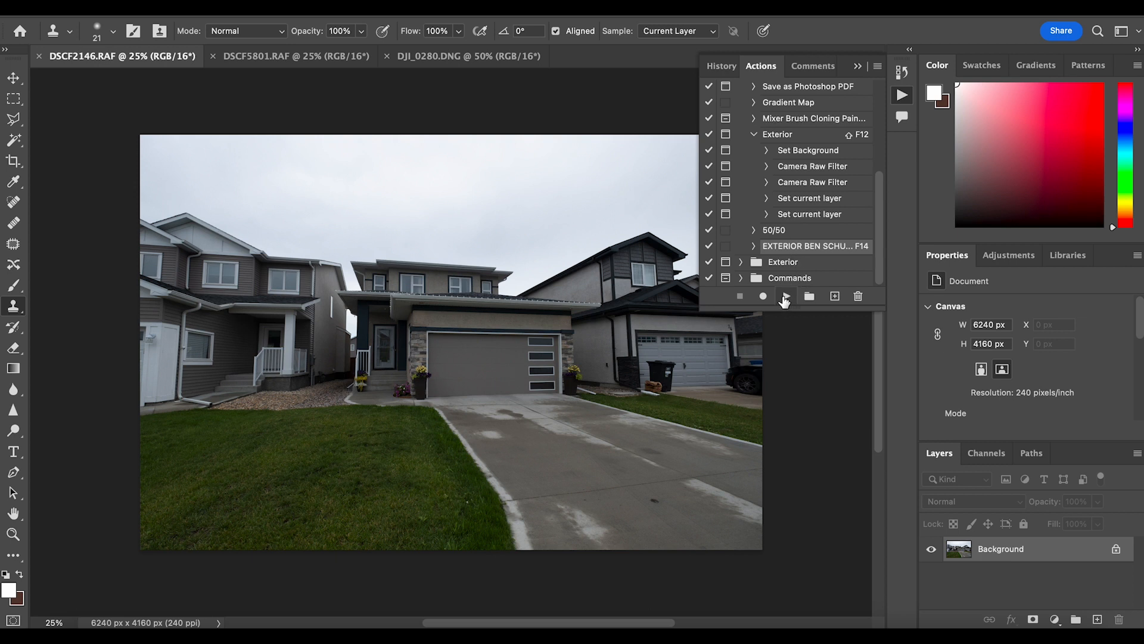
click(784, 298)
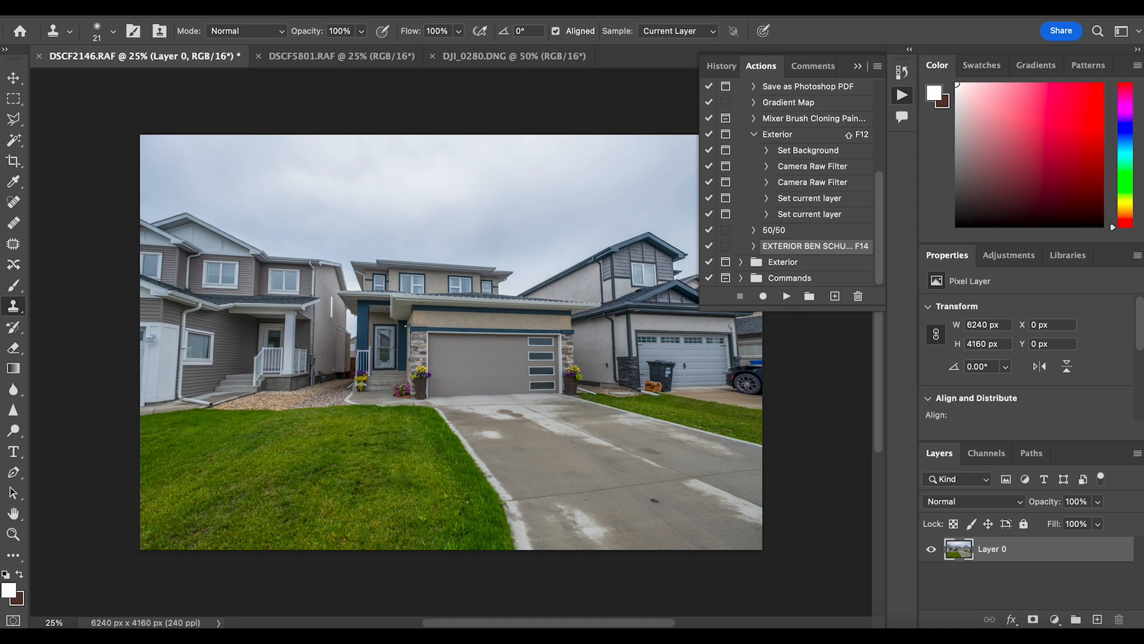
scroll(405, 326, up, 2)
scroll(401, 346, up, 3)
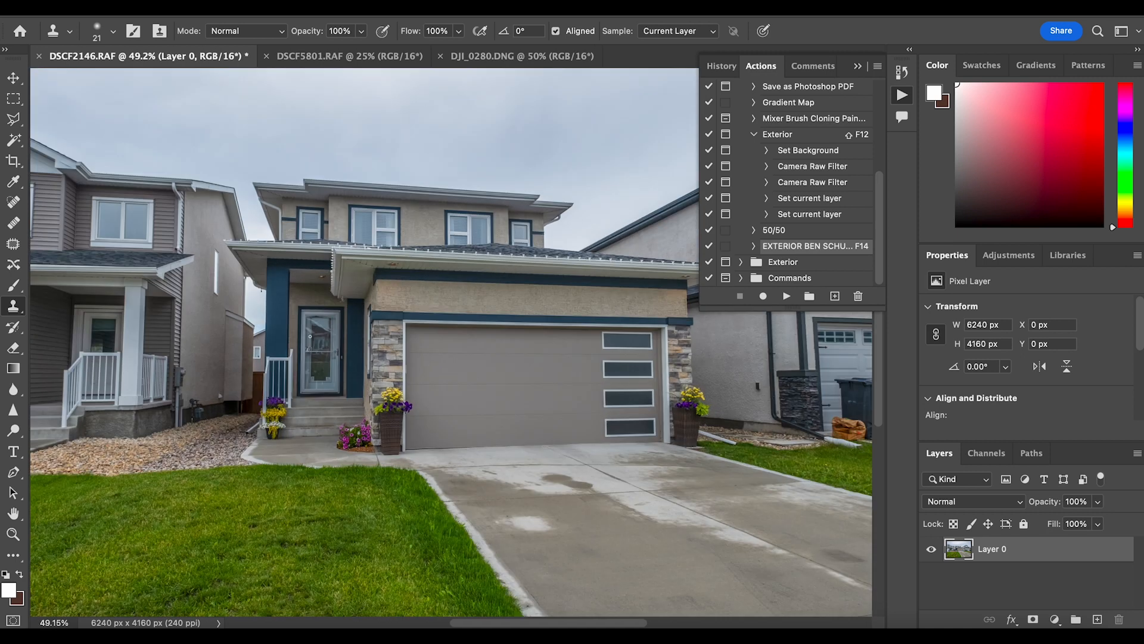
scroll(310, 336, up, 1)
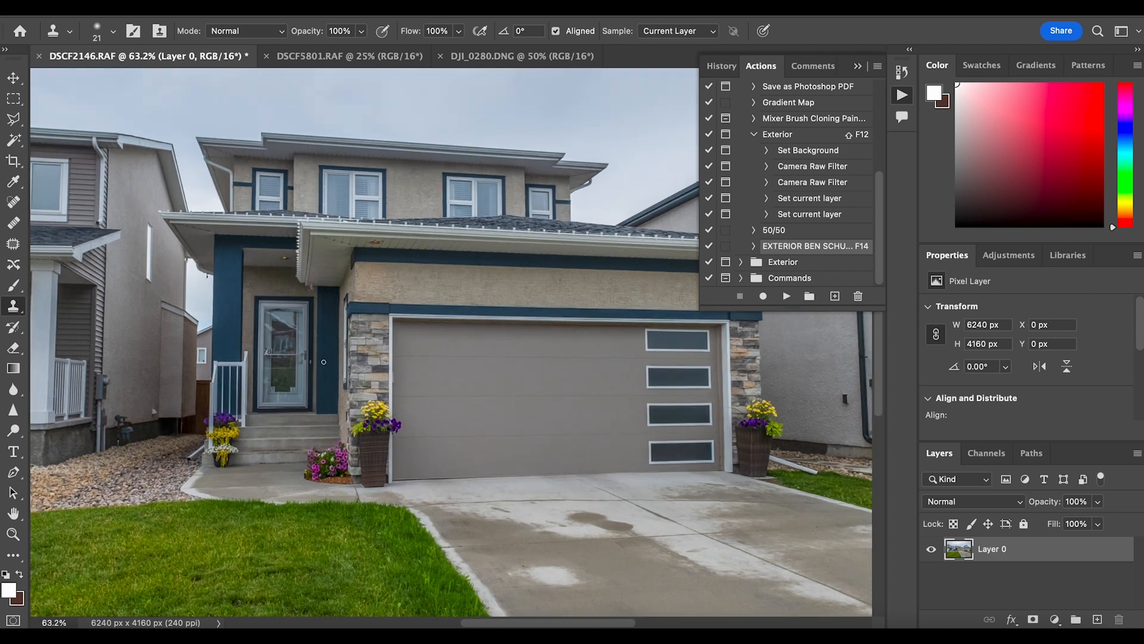
scroll(323, 361, down, 4)
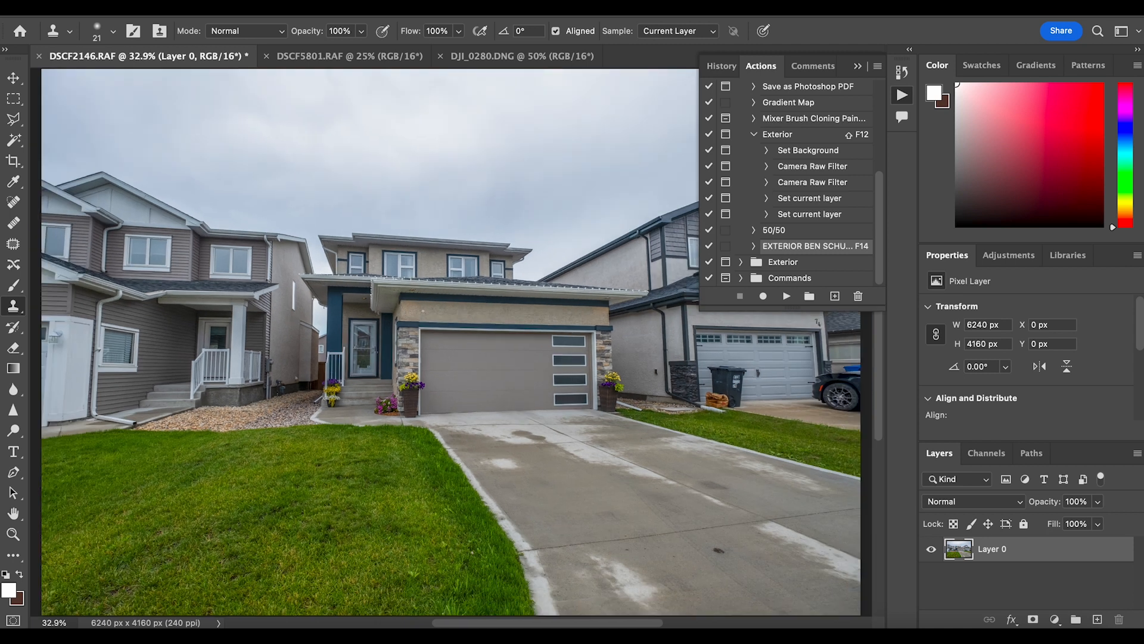
scroll(446, 336, down, 1)
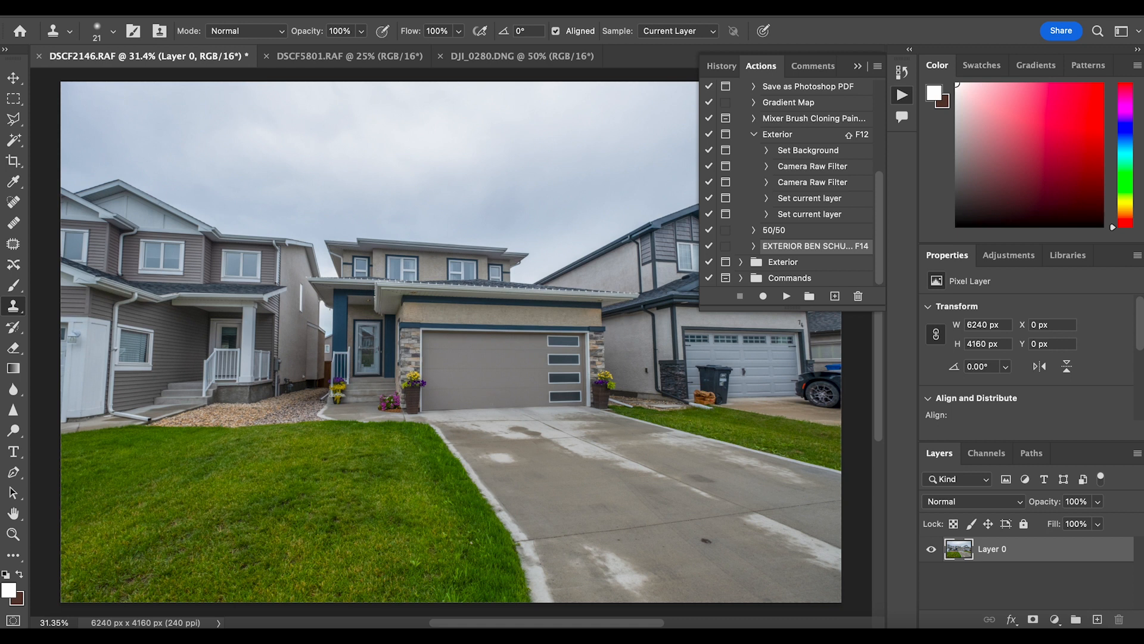
Run the same F14 exterior action on DSCF5801.RAF and DJI_0280.DNG
click(336, 56)
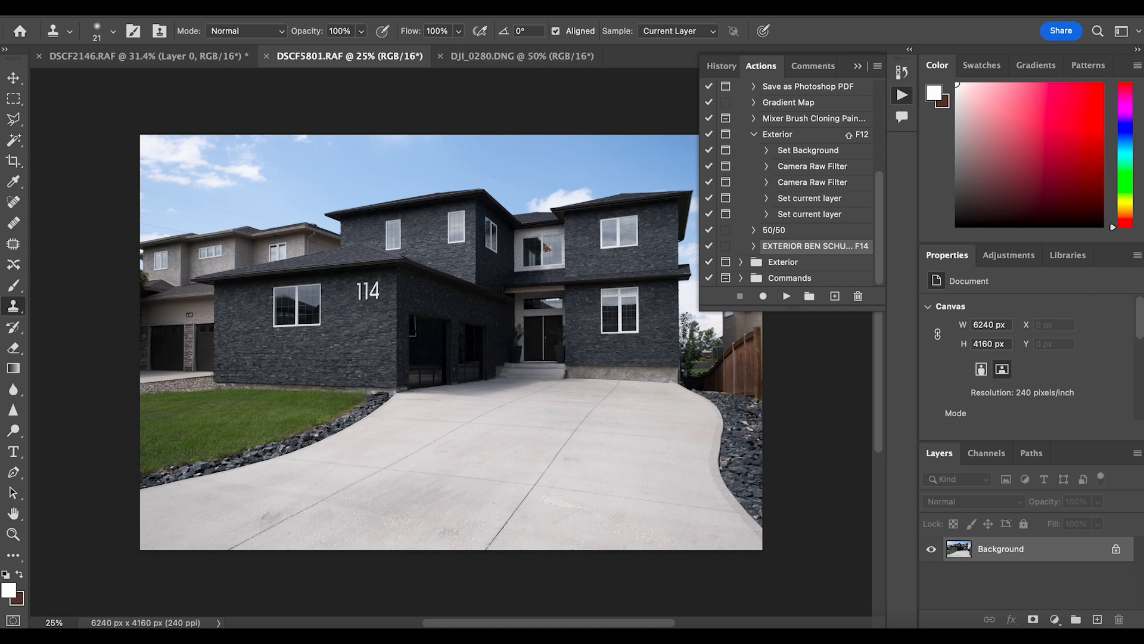
click(787, 297)
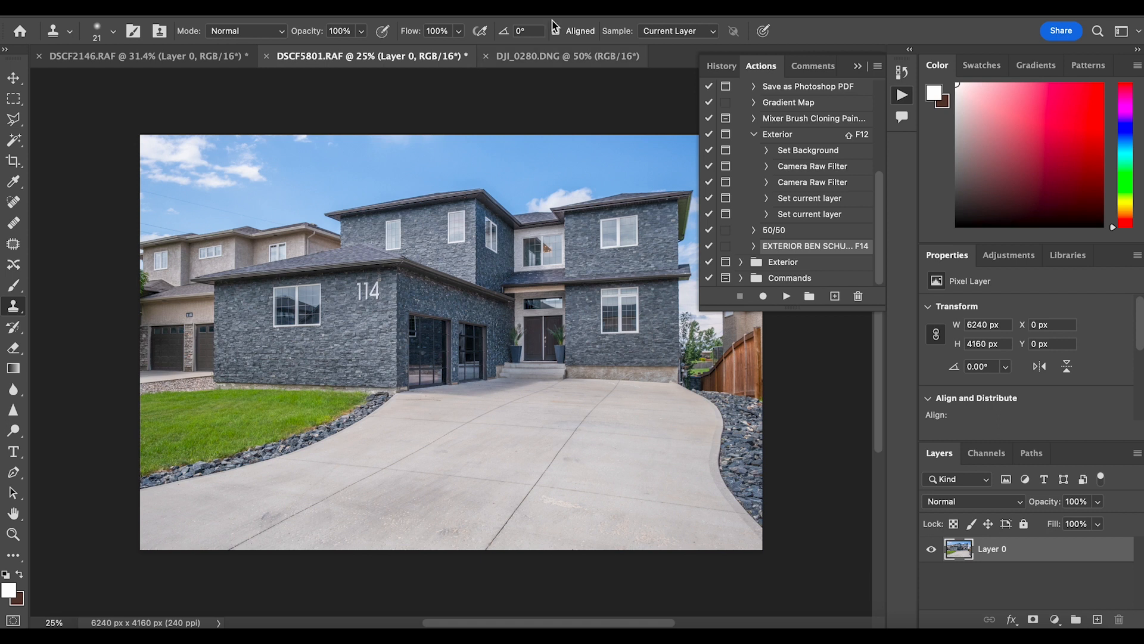
click(554, 53)
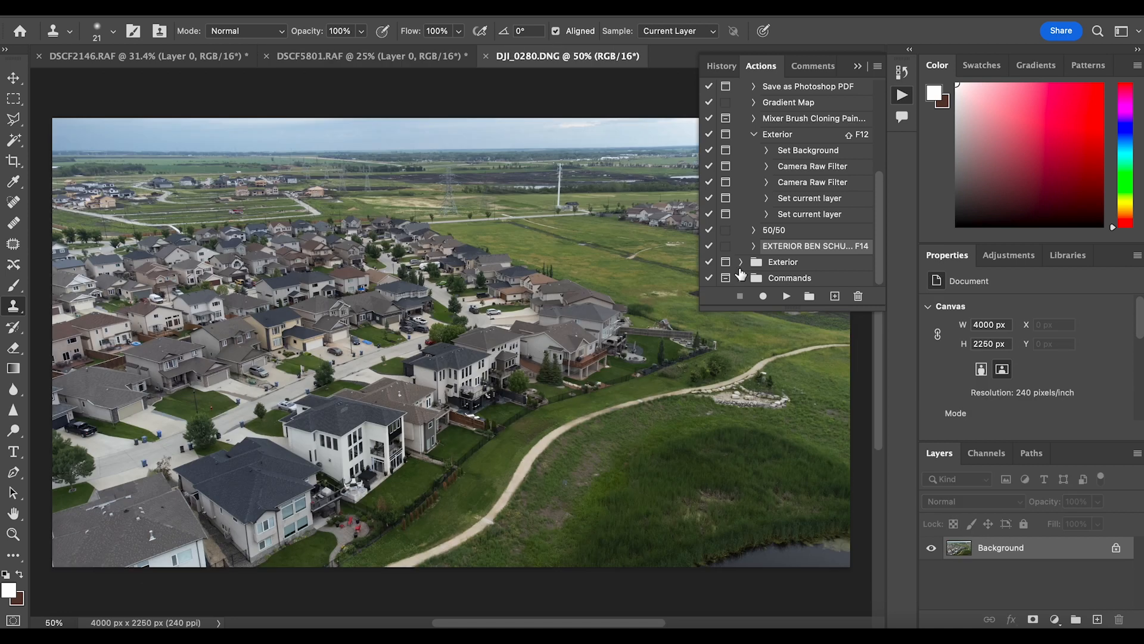
click(786, 296)
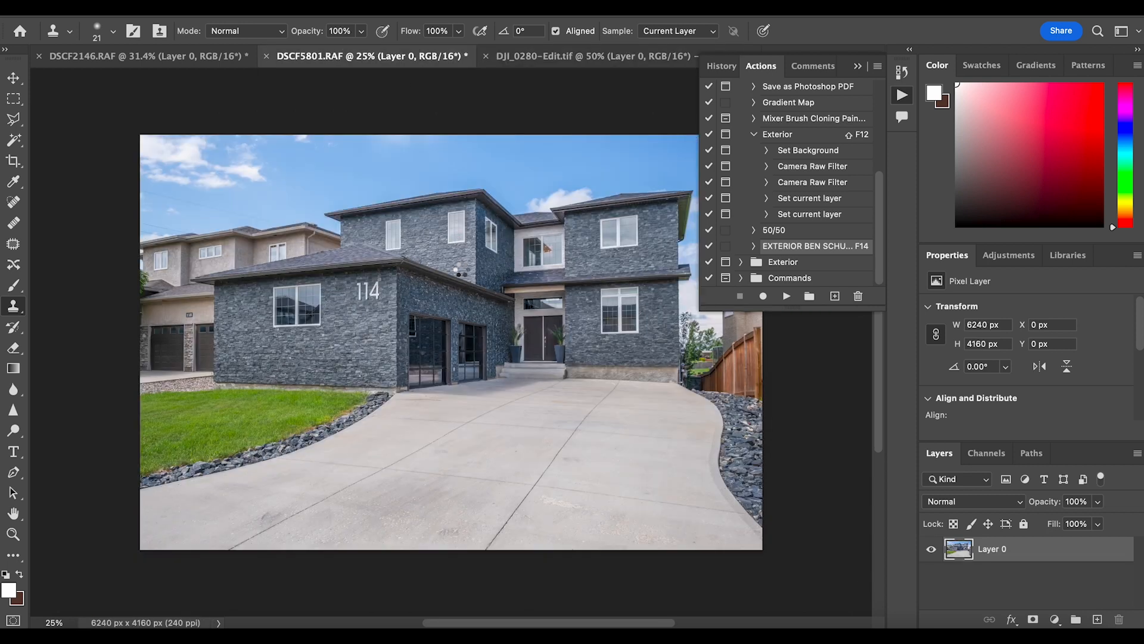
Save the processed DSCF5801 photo and switch back to Lightroom Classic
key(super+s)
click(960, 636)
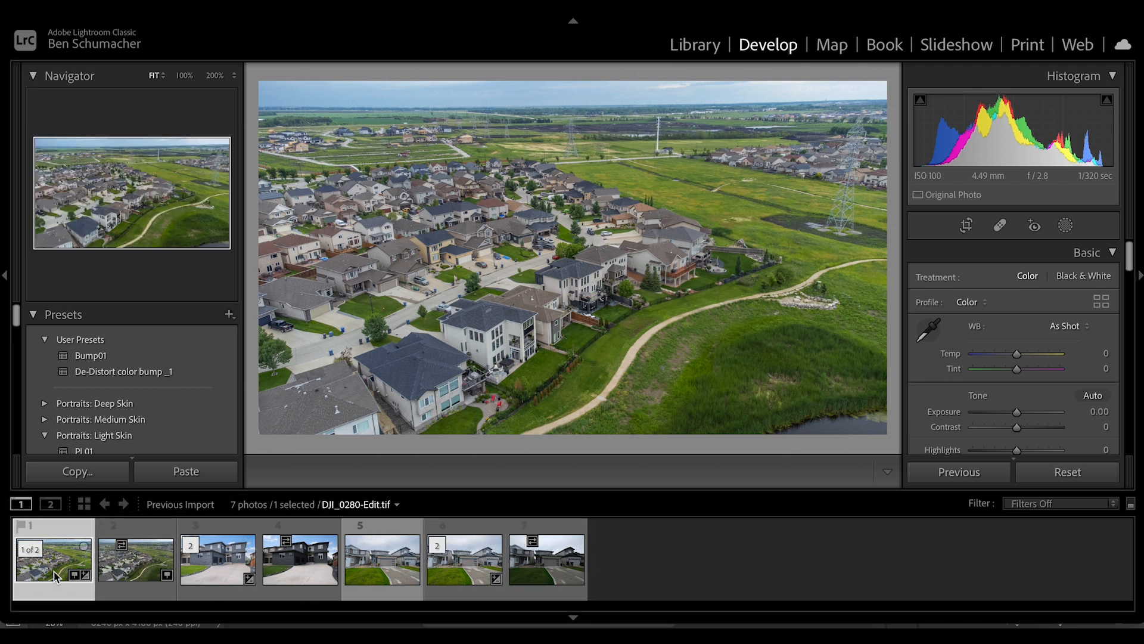
Compare the processed drone photo DJI_0280-Edit.tif with its unedited original
click(109, 576)
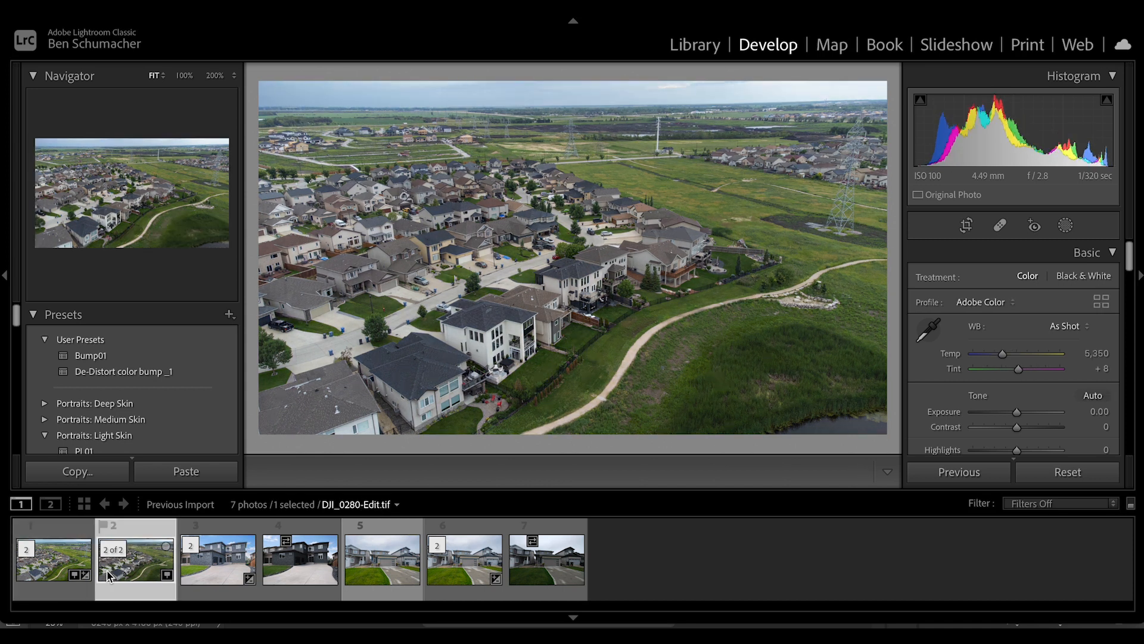
key(Right)
key(Left)
key(Left)
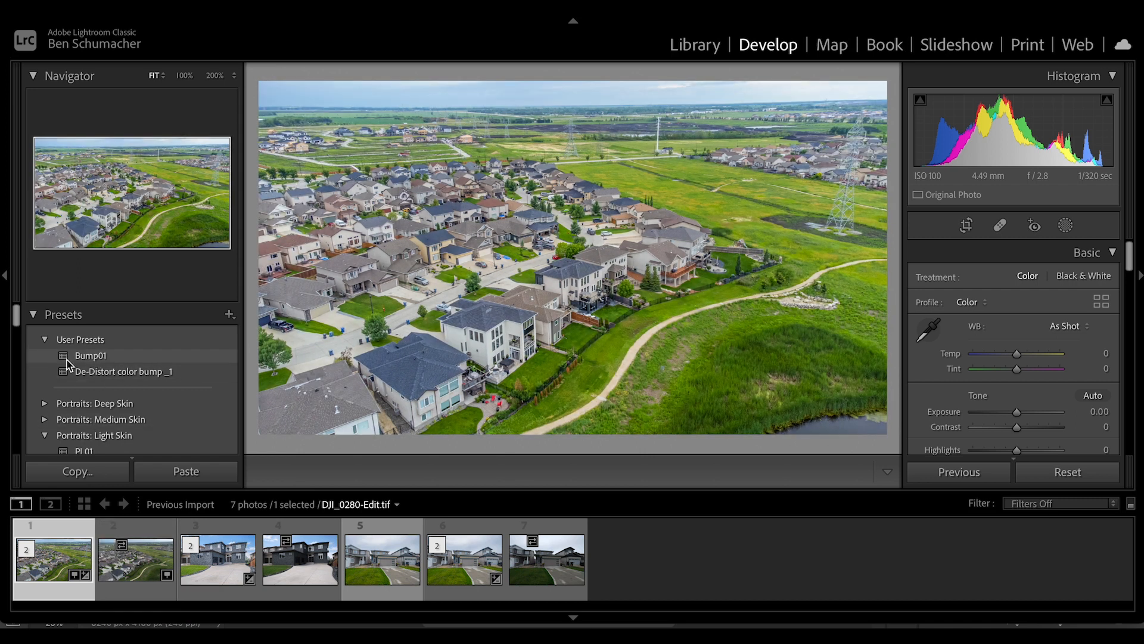
Apply the Bump01 preset to DJI_0280-Edit.tif and set its exposure to +0.05
click(67, 356)
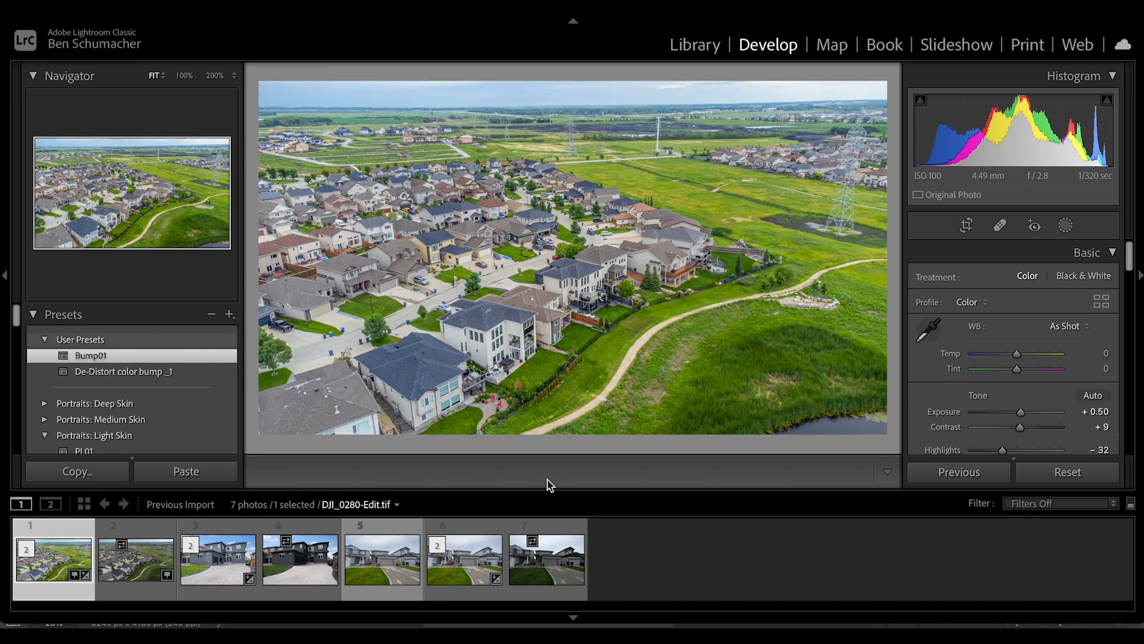
drag(1018, 413, 1015, 413)
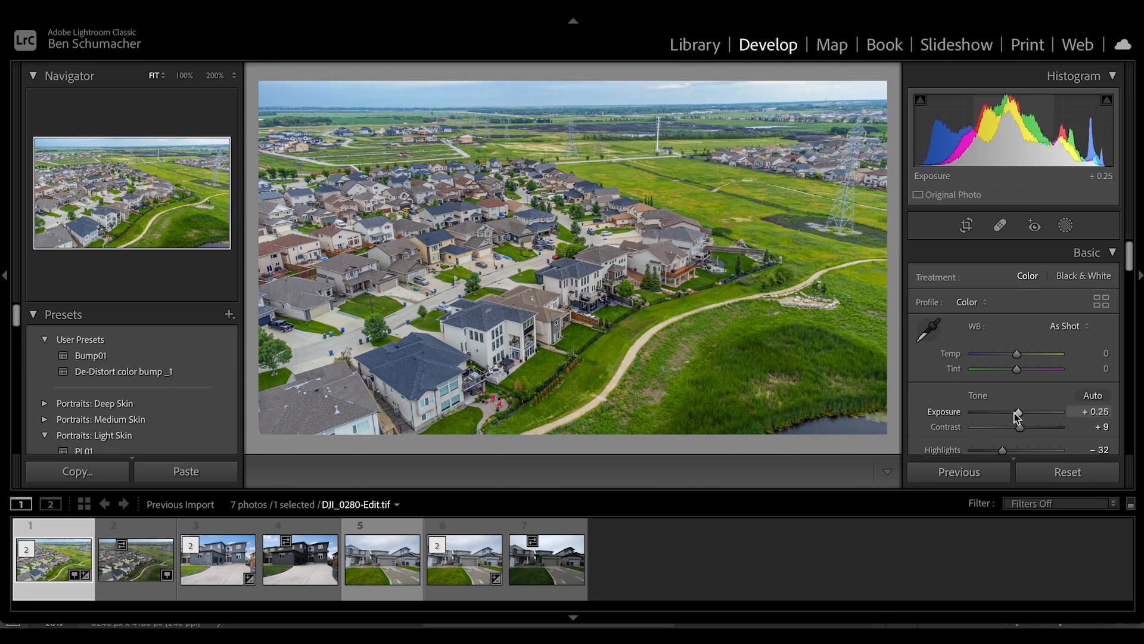
drag(1015, 413, 1013, 414)
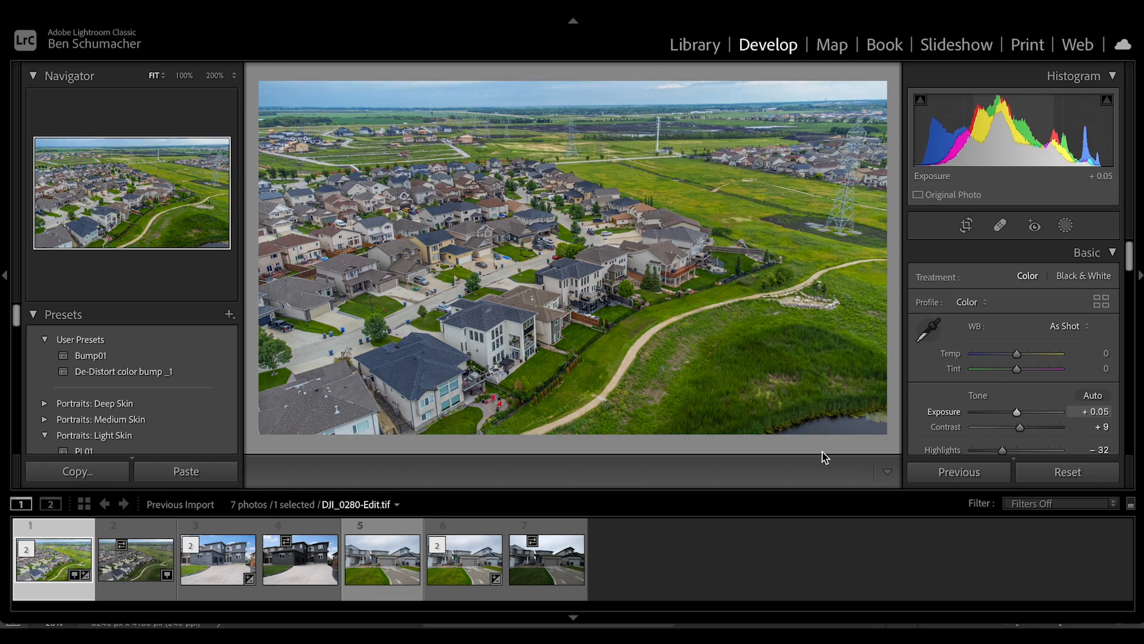
Synchronize the drone photo's develop settings across all seven photos, leaving masking, spot removal, crop and transform excluded
shift+click(538, 582)
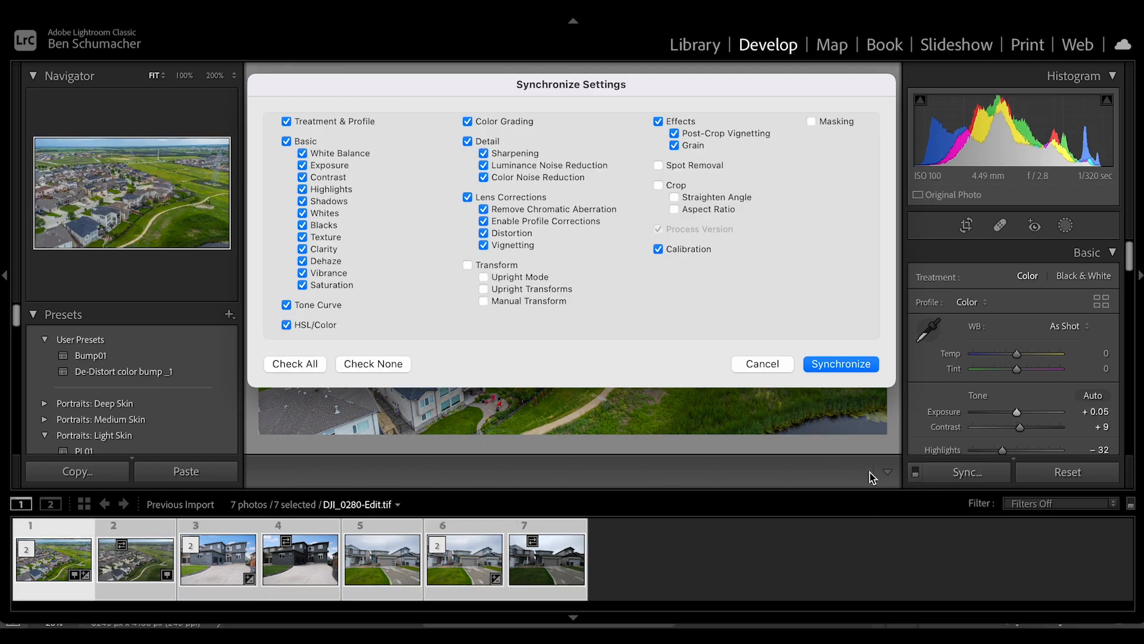
click(953, 472)
click(864, 367)
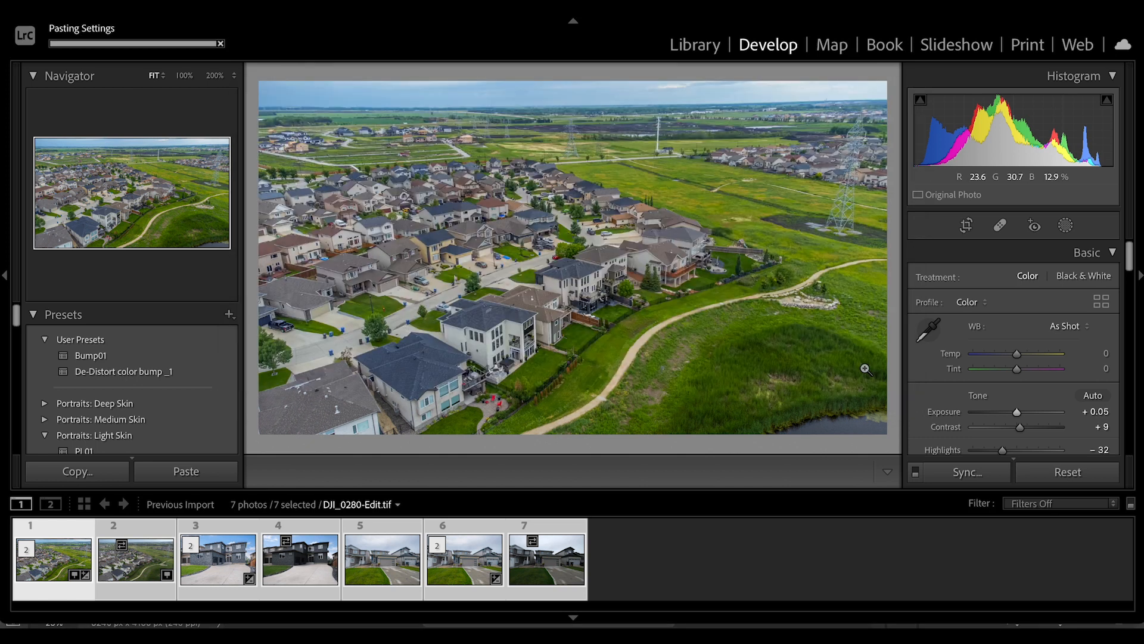
click(646, 560)
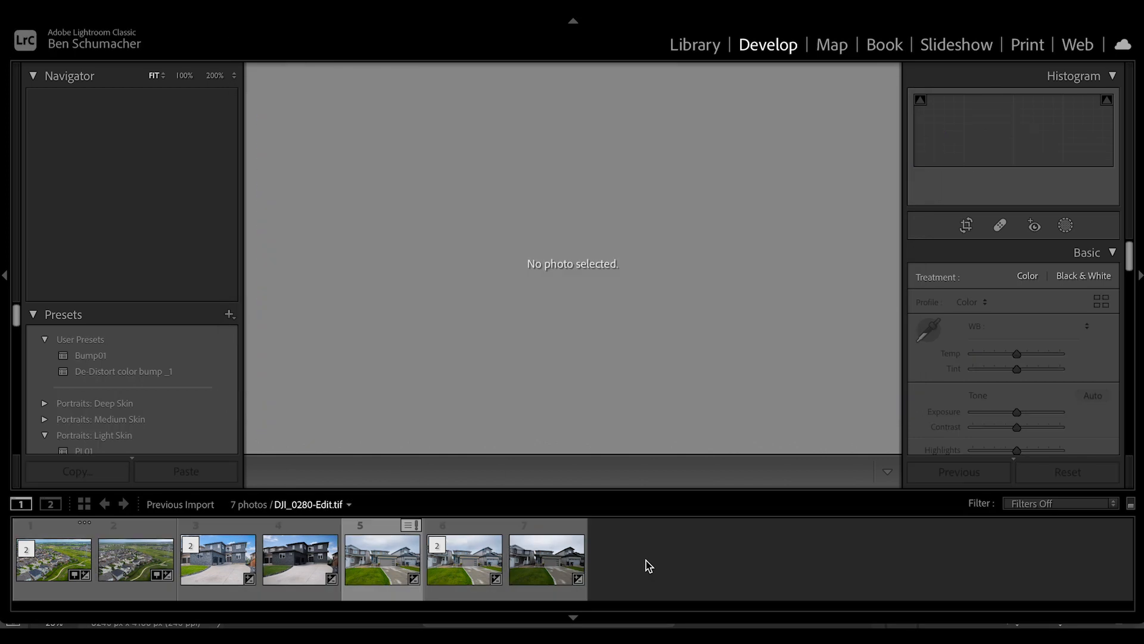
Set the shadows of DSCF5801-Edit.tif to +19 and compare the photo with its before view
click(74, 572)
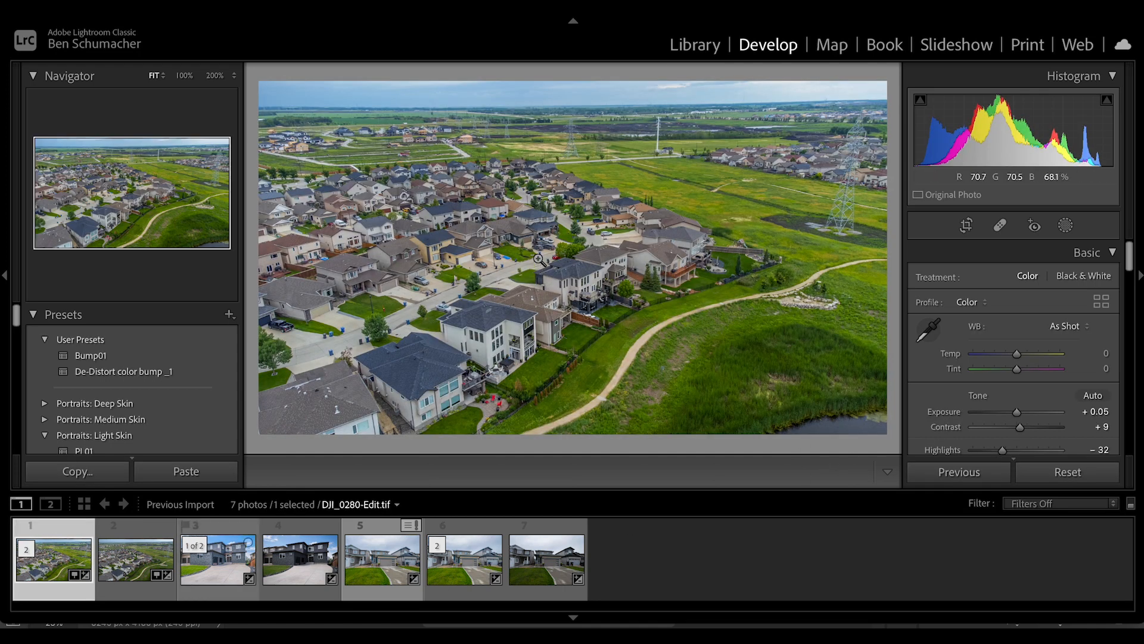
click(216, 571)
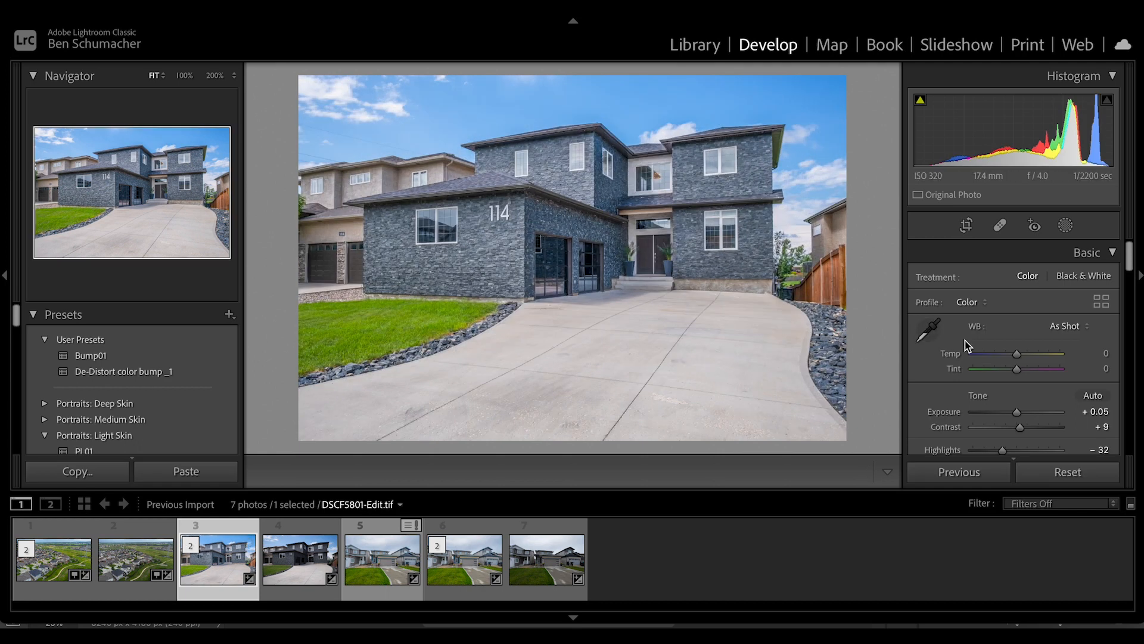
scroll(964, 340, down, 2)
scroll(940, 331, down, 1)
scroll(939, 325, down, 2)
drag(1033, 368, 1025, 370)
key(backslash)
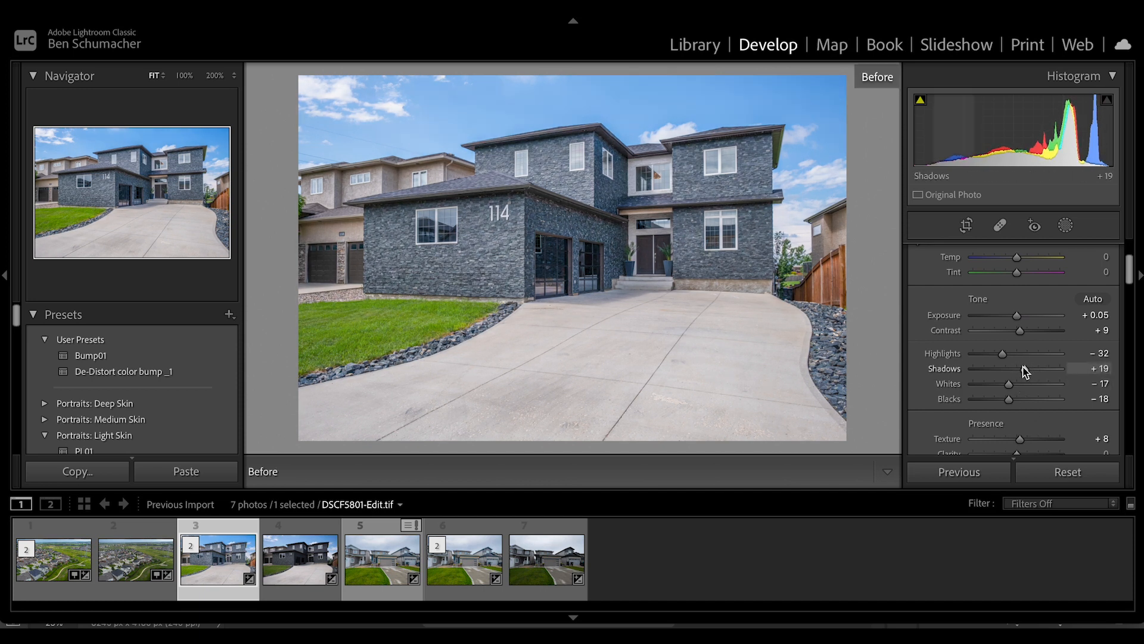
key(backslash)
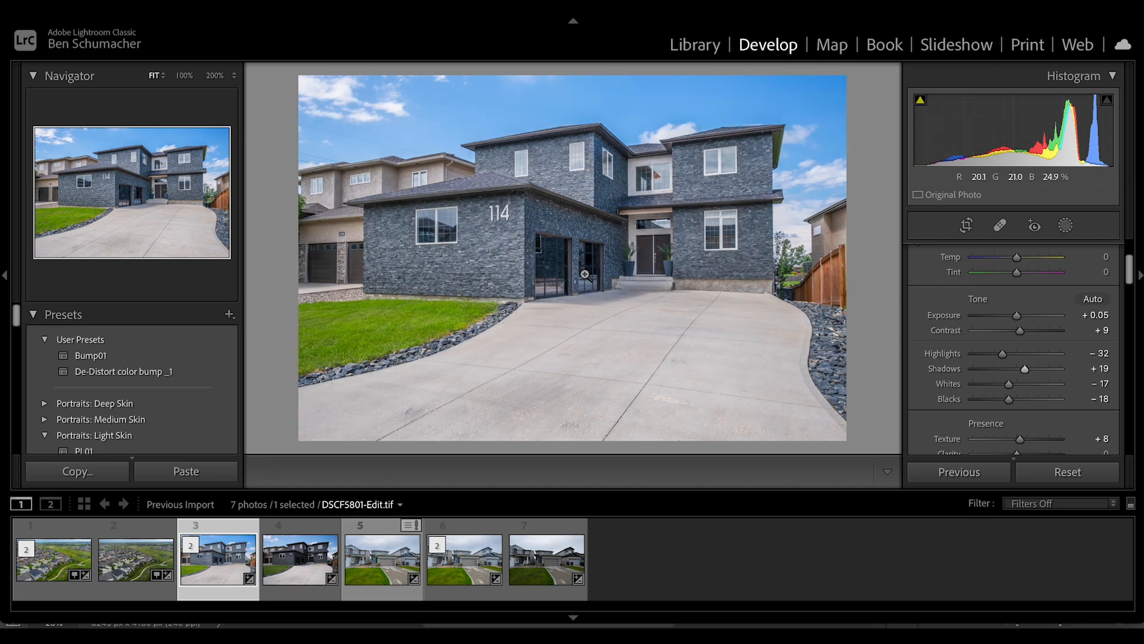
Warm the dark brick house photo slightly by setting its white balance temperature to +2
scroll(1021, 370, down, 5)
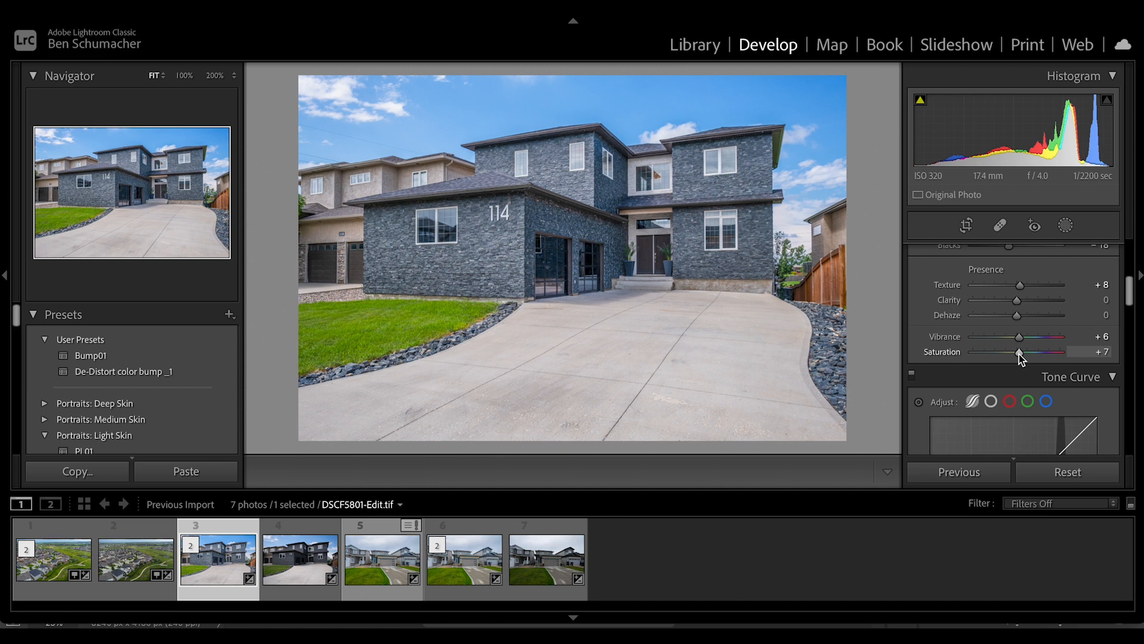
scroll(1019, 355, up, 5)
scroll(1020, 358, down, 1)
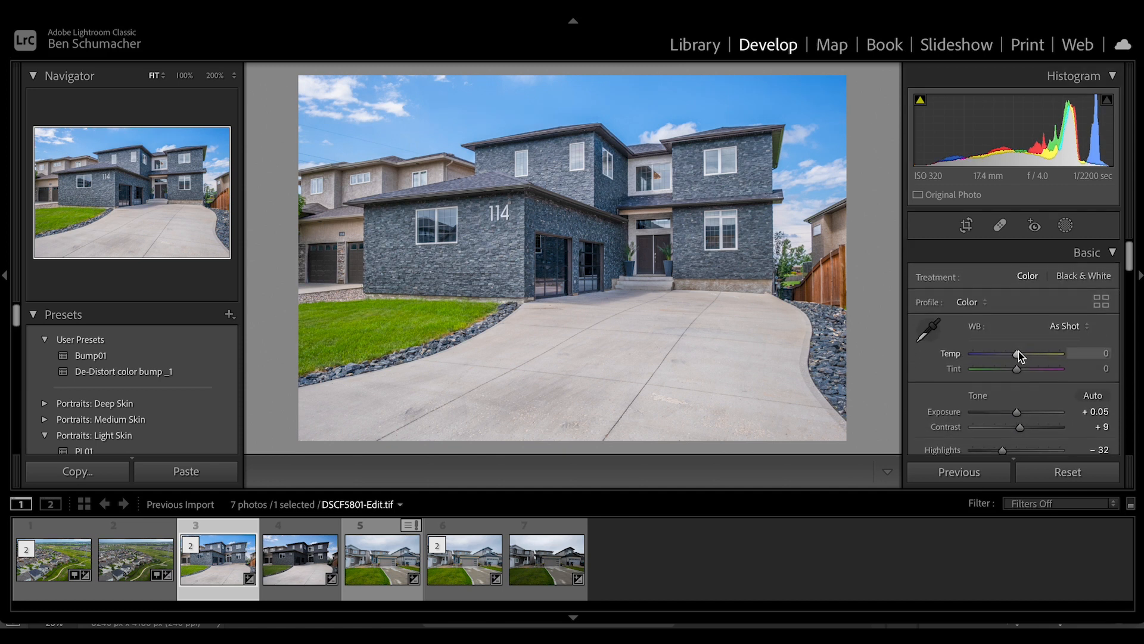
click(1018, 351)
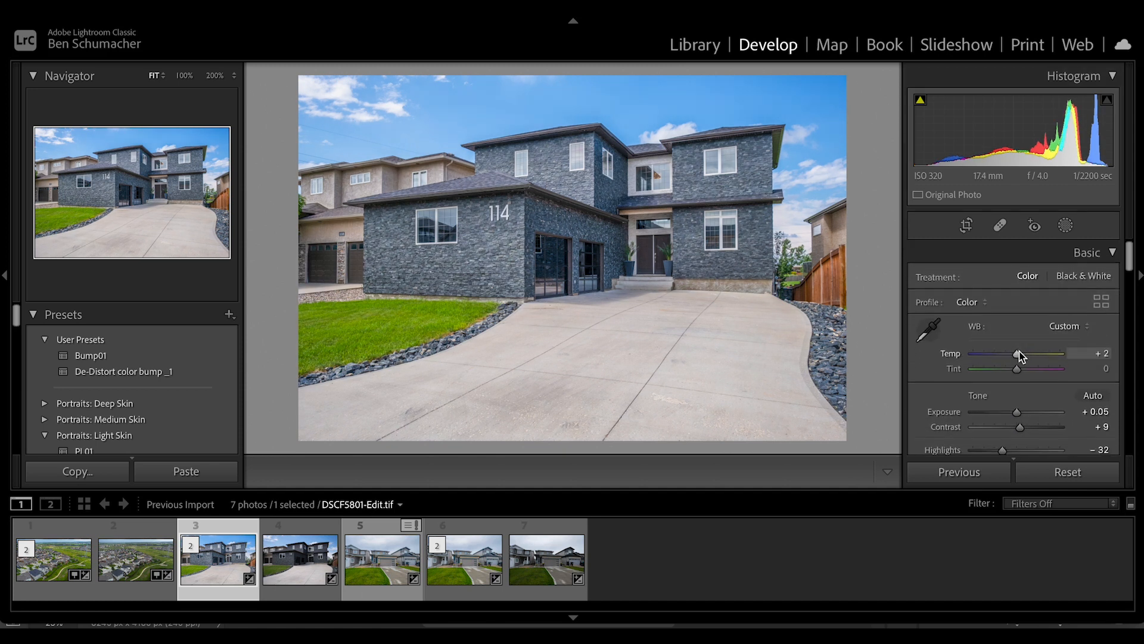
Apply the Bump01 preset to DSCF2146-Edit-2.tif
click(465, 564)
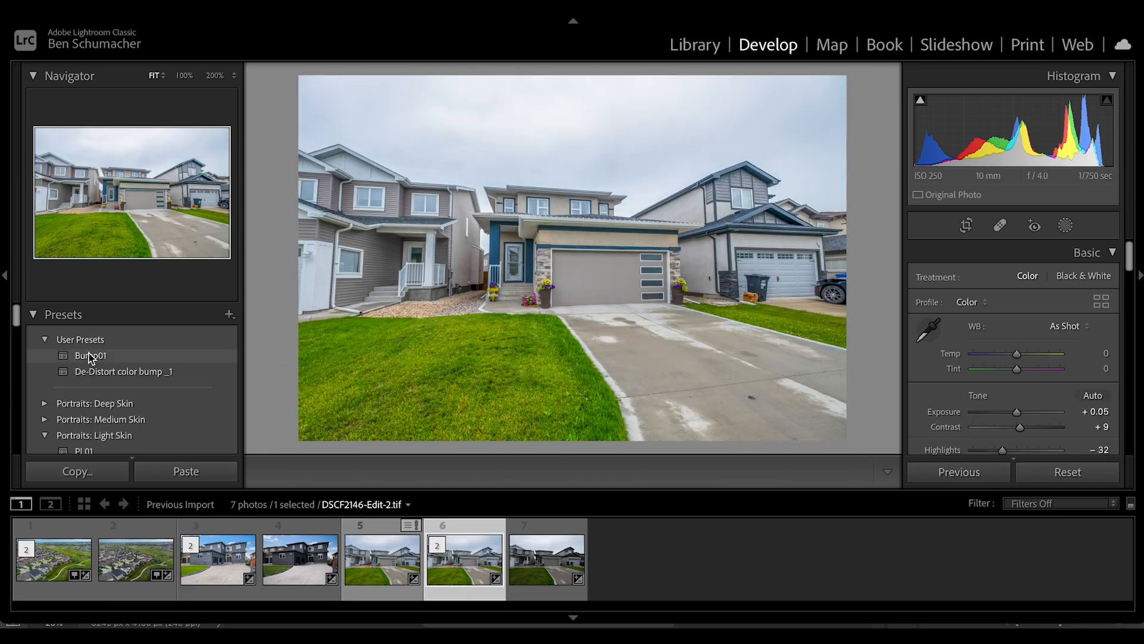
click(89, 357)
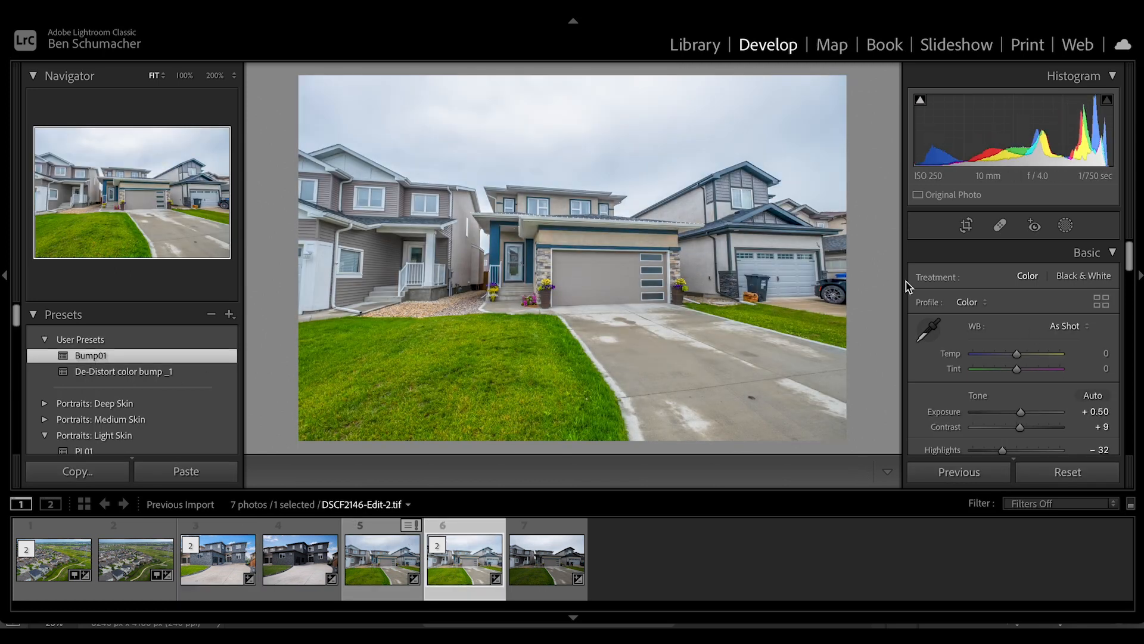
Set the exposure of DSCF2146-Edit-2.tif to +0.55, temperature to +5 and tint to +3, and compare with the before view
scroll(1023, 412, up, 1)
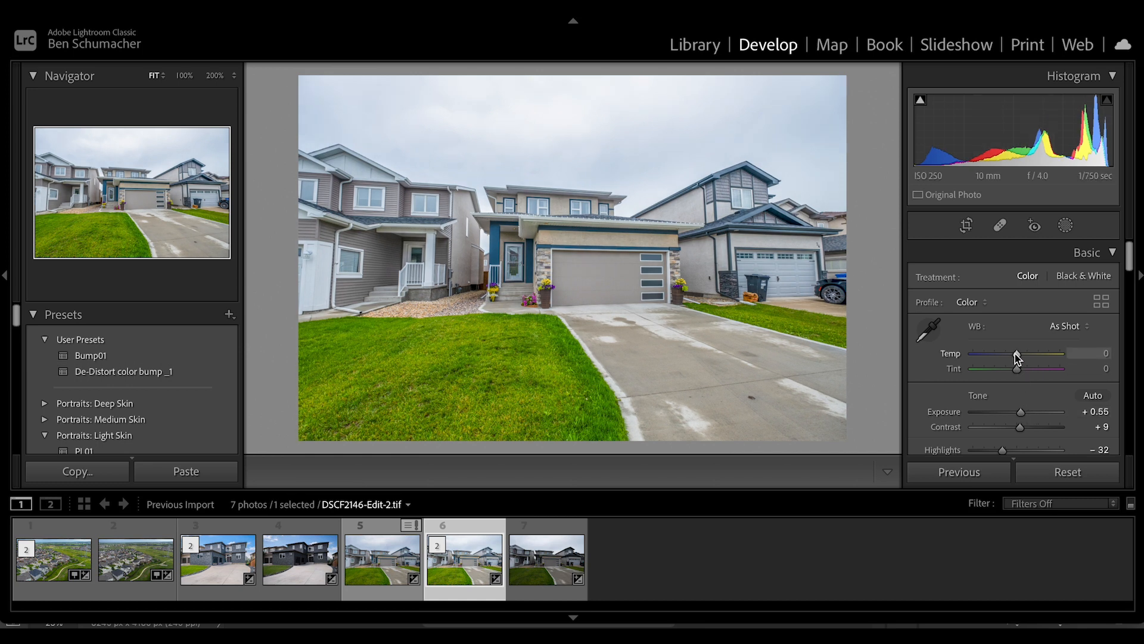
scroll(1016, 353, up, 1)
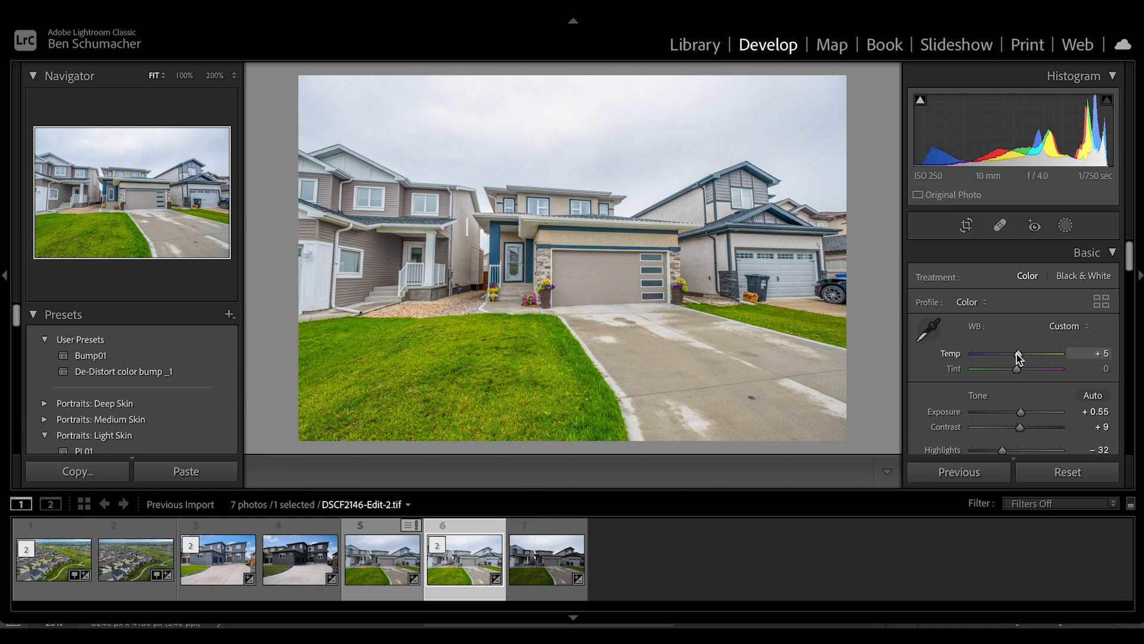
scroll(1015, 370, up, 1)
scroll(1016, 373, down, 1)
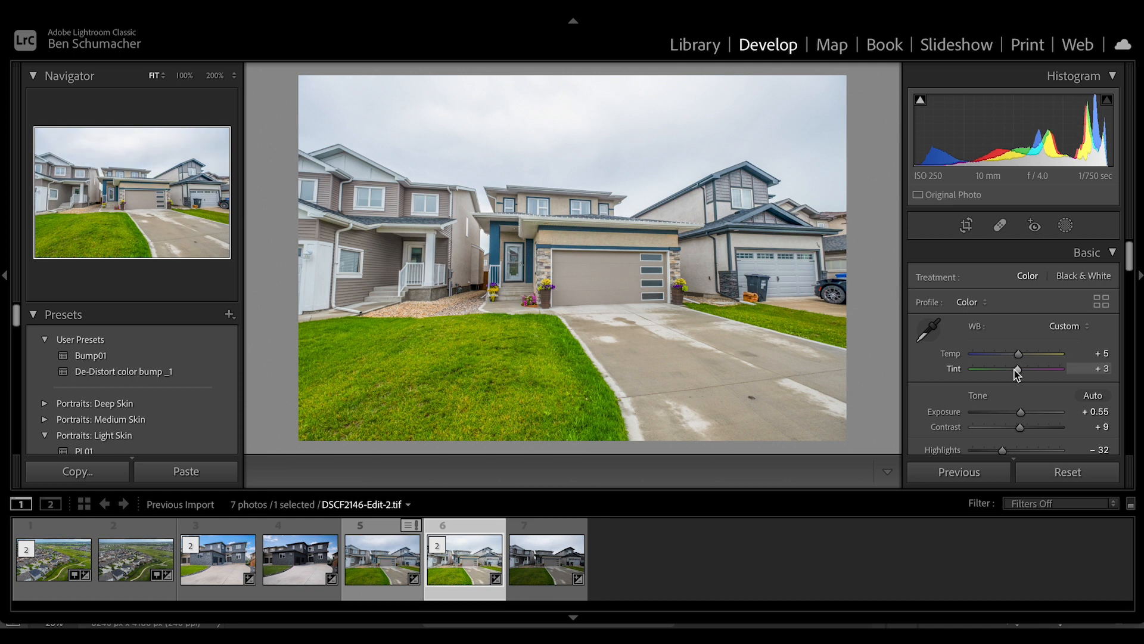
key(backslash)
key(backslash)
Apply the Vertical perspective correction to DSCF2146-Edit-2.tif and to the dark brick house photo
scroll(1010, 391, down, 15)
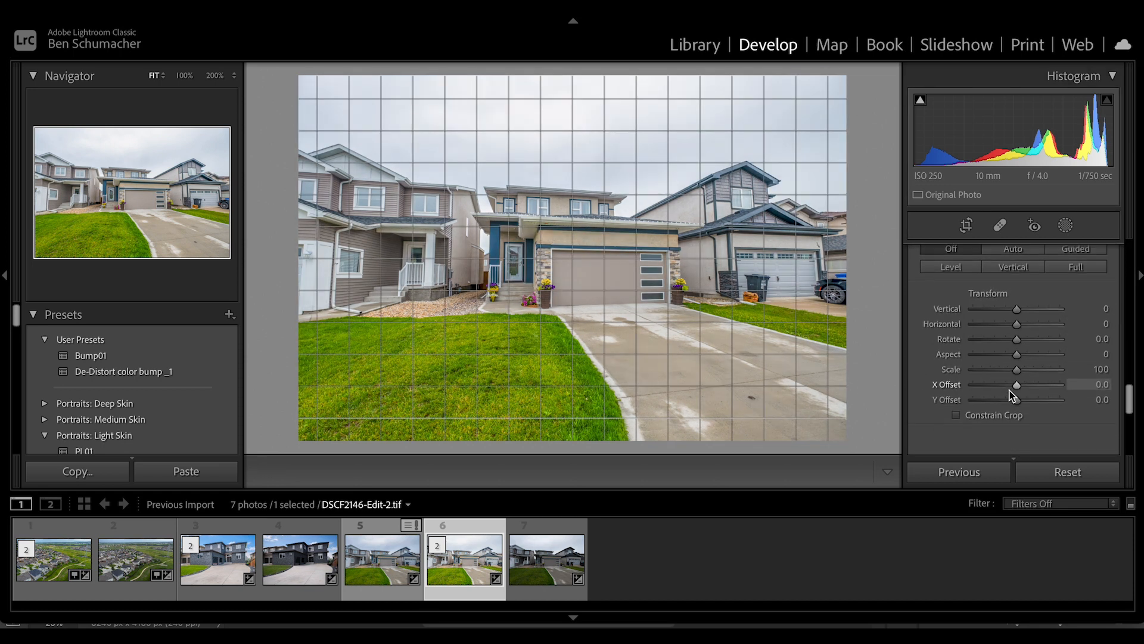
click(1012, 267)
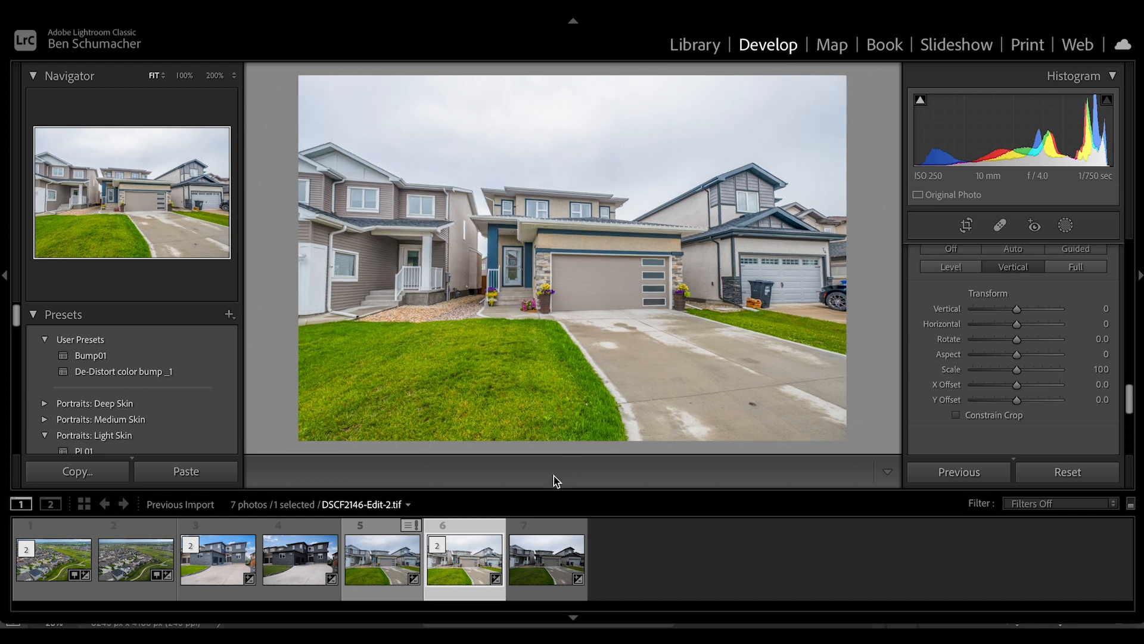
click(218, 563)
click(1009, 268)
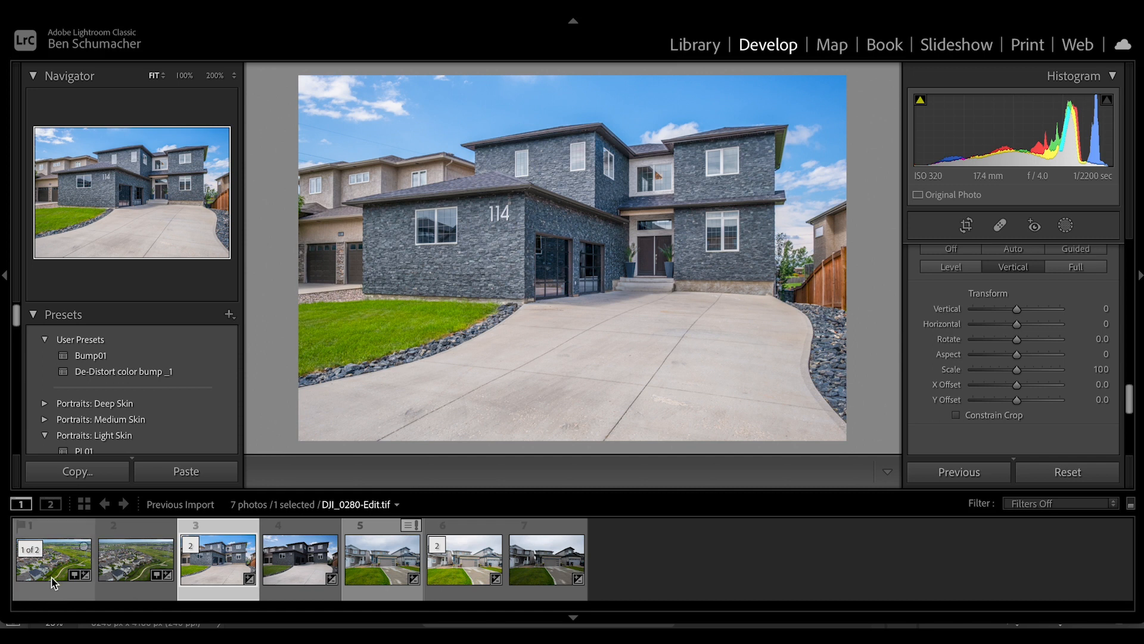
Return to DSCF2146-Edit-2.tif and reduce its exposure to +0.40
click(488, 571)
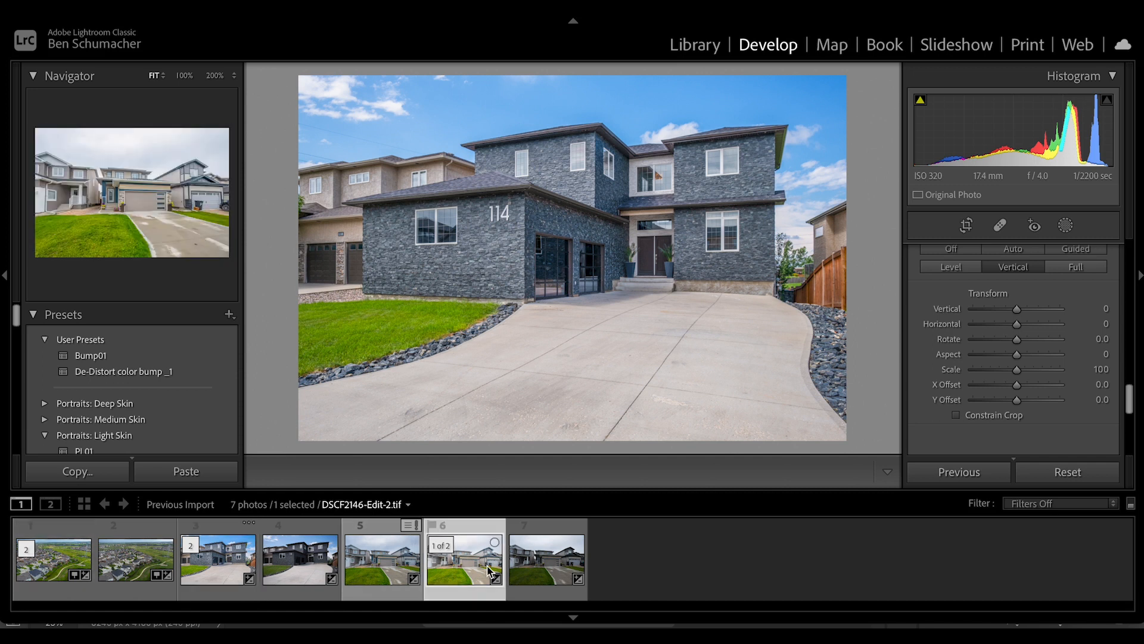
scroll(1016, 374, up, 20)
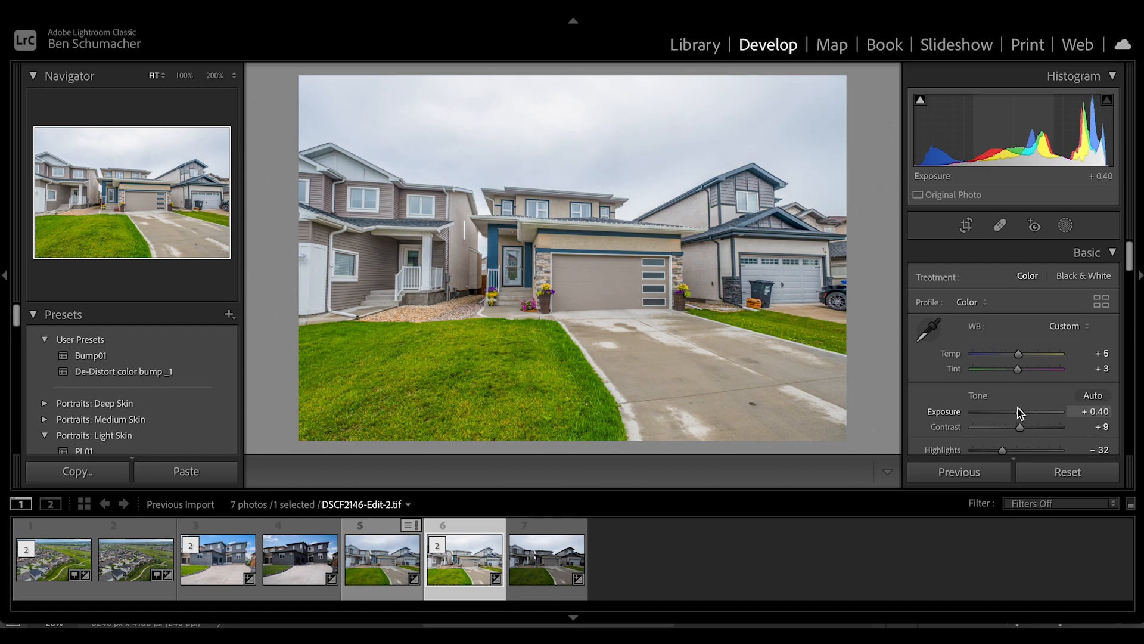
key(Right)
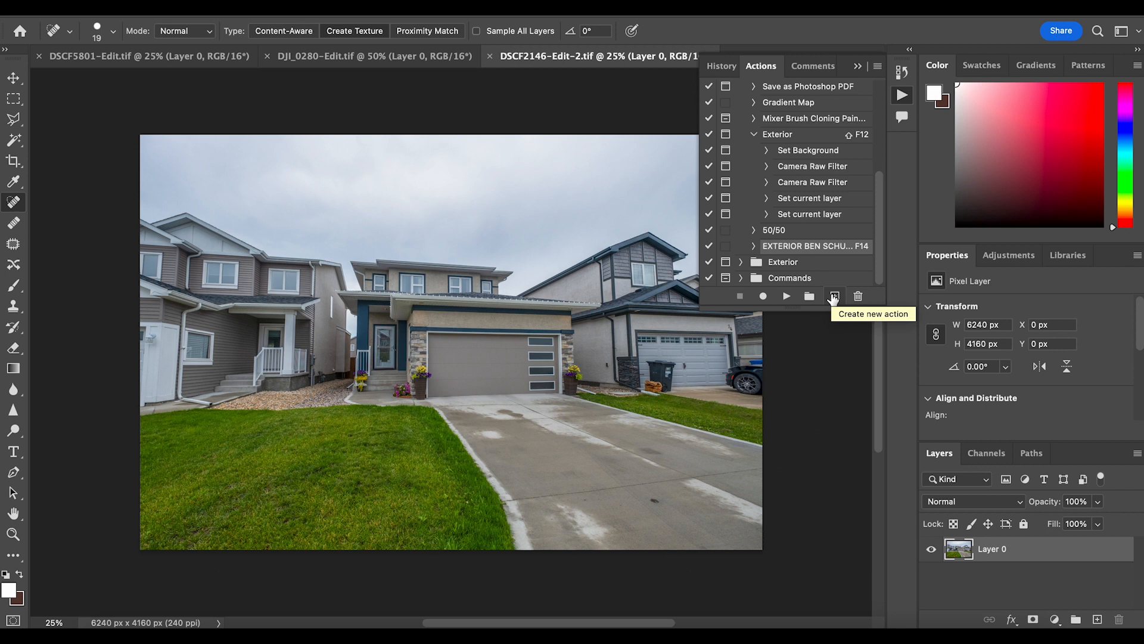
click(833, 296)
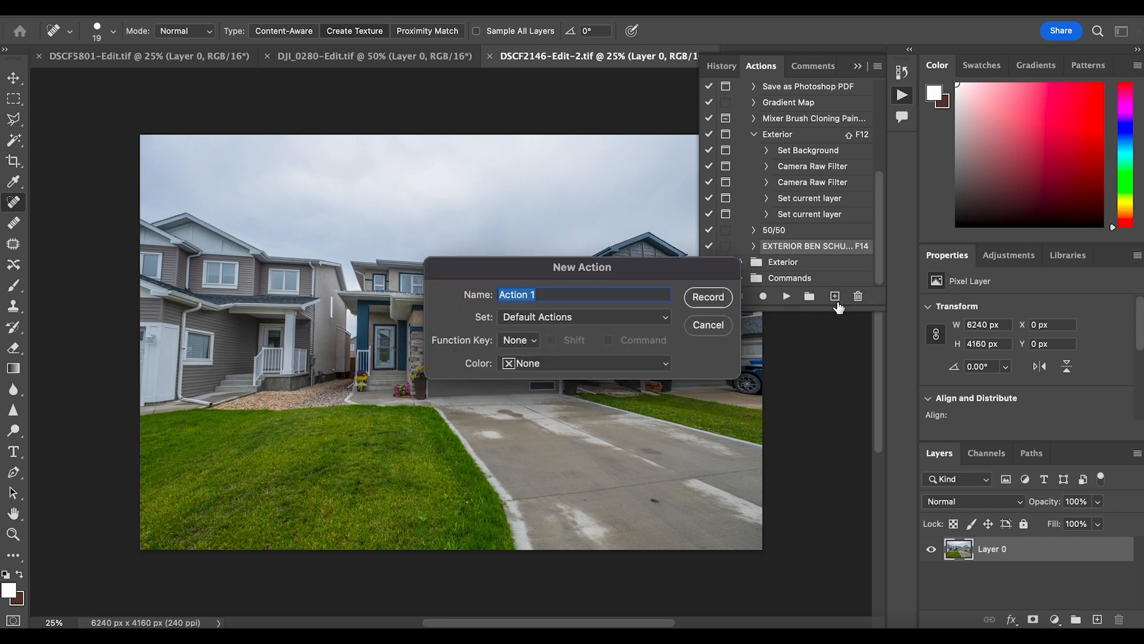
text(Exterior Youtube )
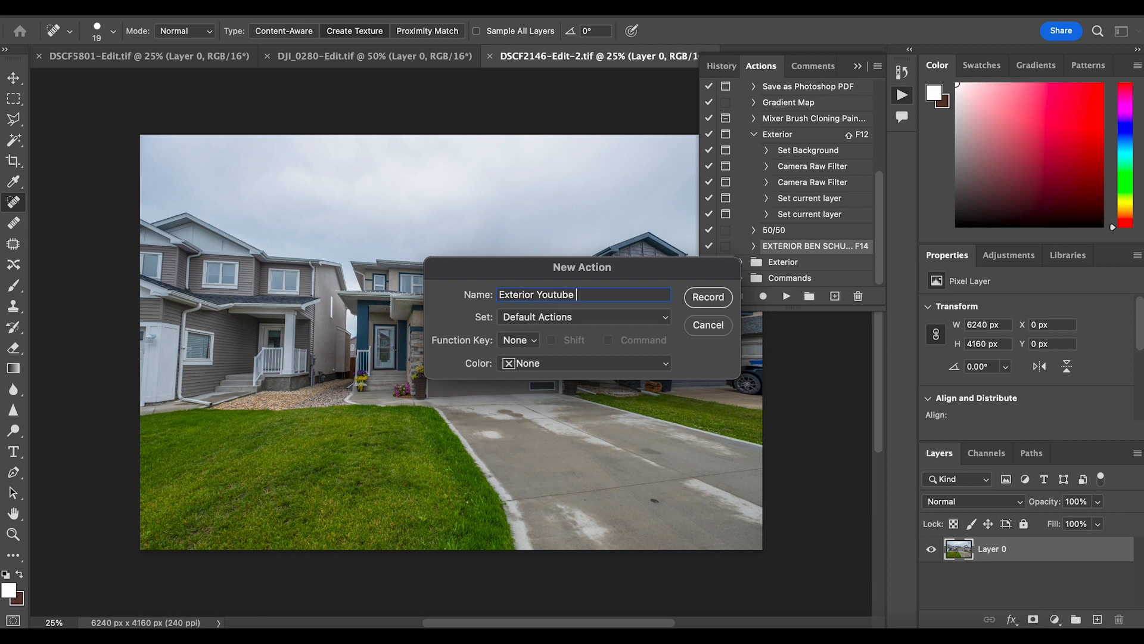
text(Example)
click(511, 341)
scroll(505, 485, down, 3)
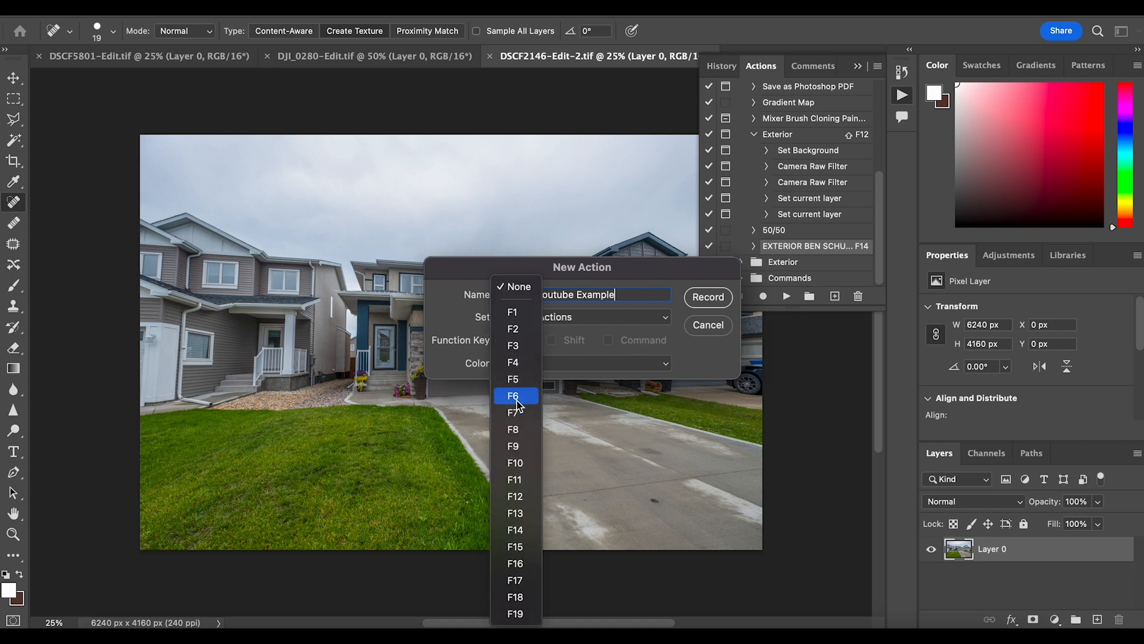
click(463, 325)
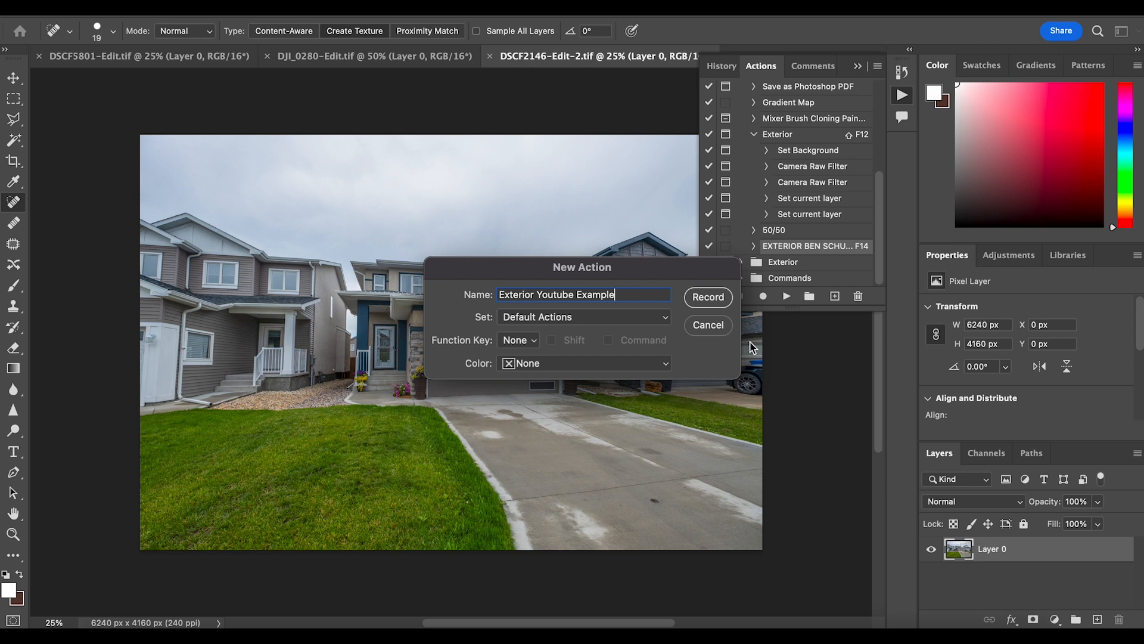
click(709, 325)
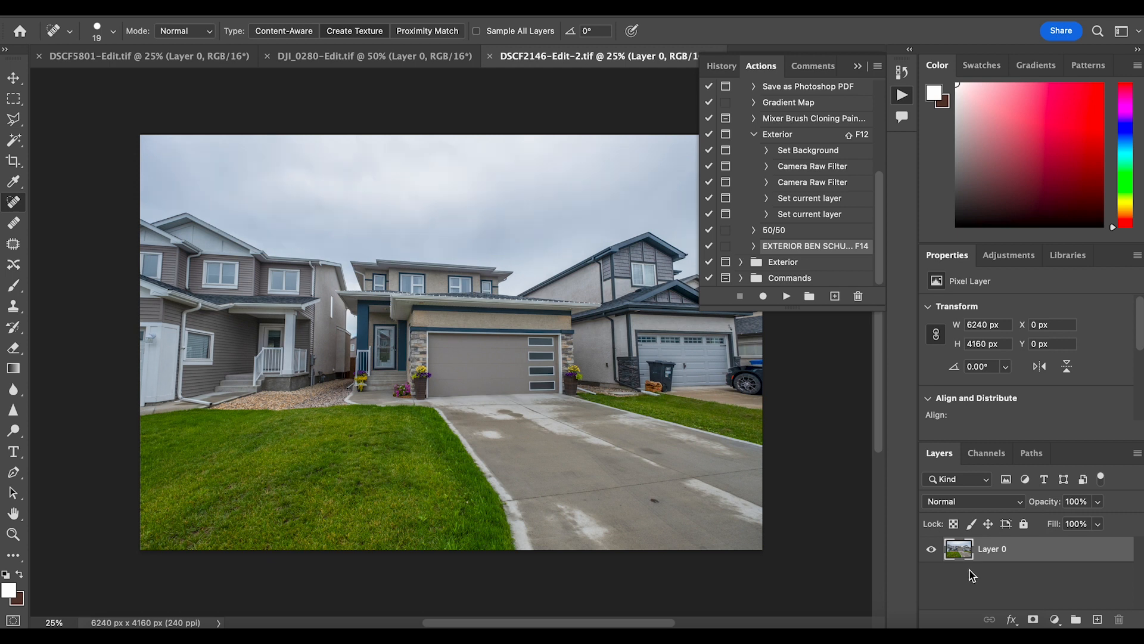
Undo the edits on DSCF2146-Edit-2.tif back to its locked Background and start recording an action named Exterior Youtube Example in Default Actions
key(super+z)
key(super+z)
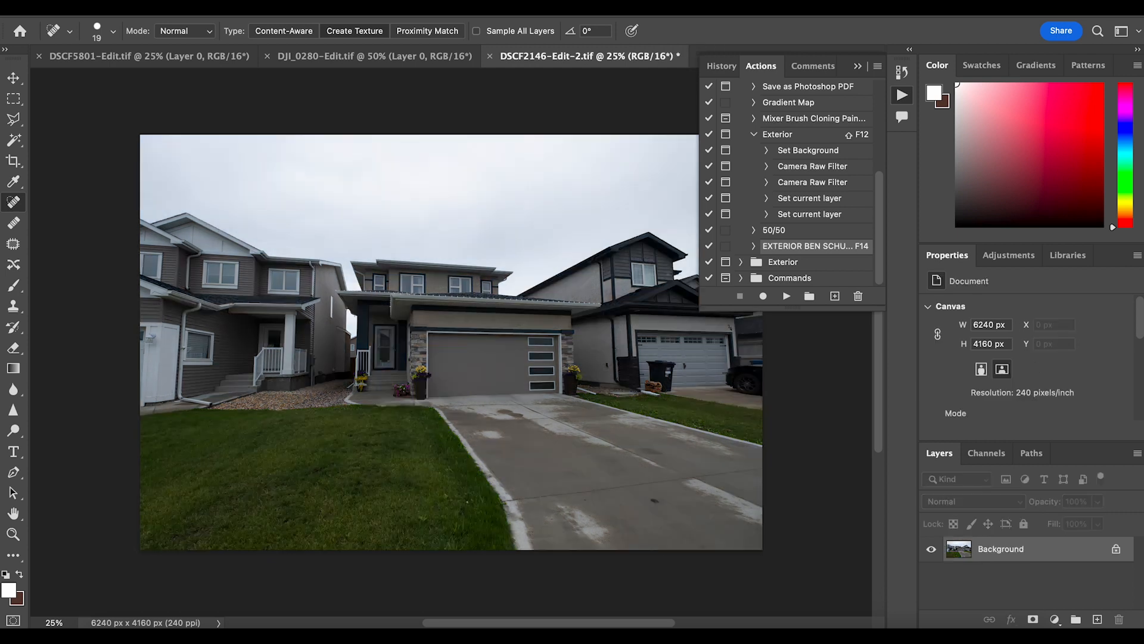
click(835, 296)
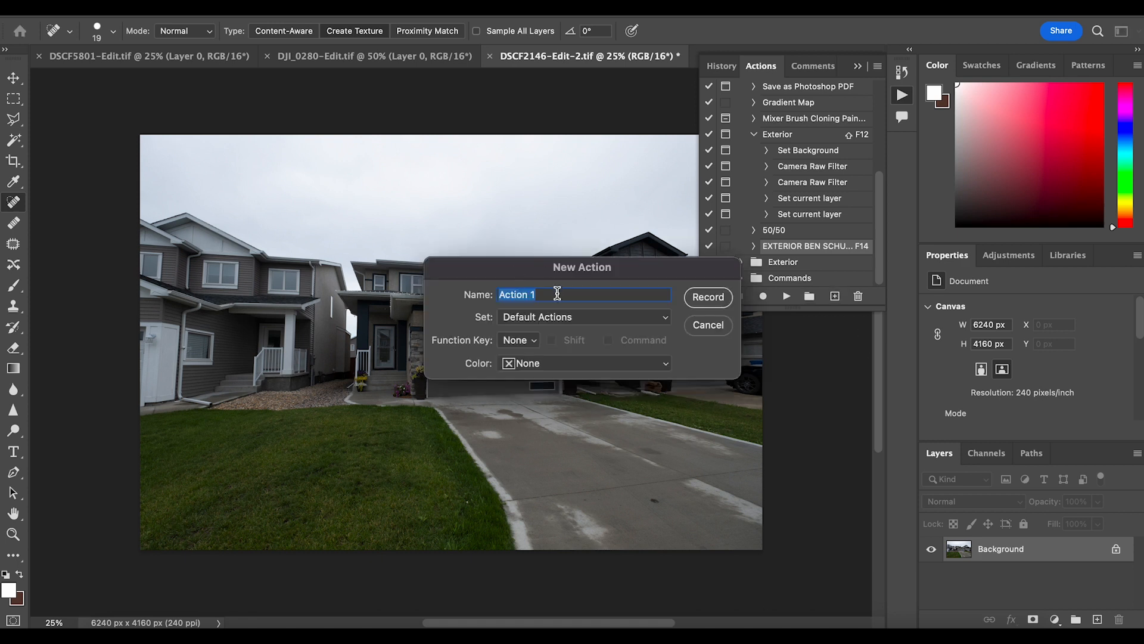
text(Exteriror)
key(BackSpace)
key(BackSpace)
key(BackSpace)
text(or Youtbe)
key(BackSpace)
key(BackSpace)
key(BackSpace)
text(ube Example)
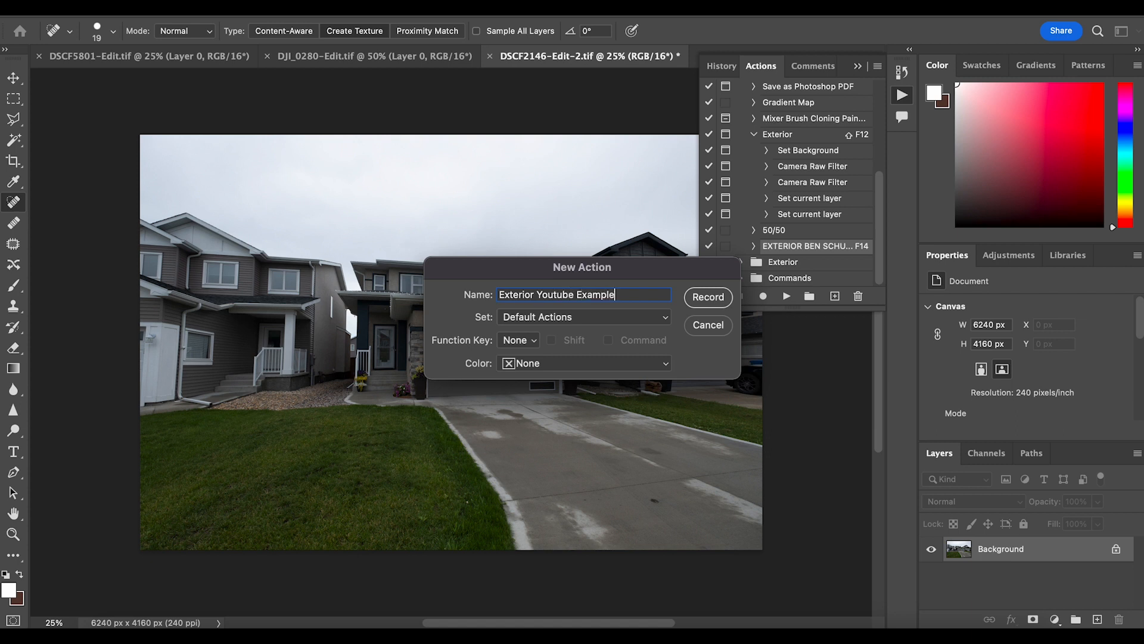
click(708, 298)
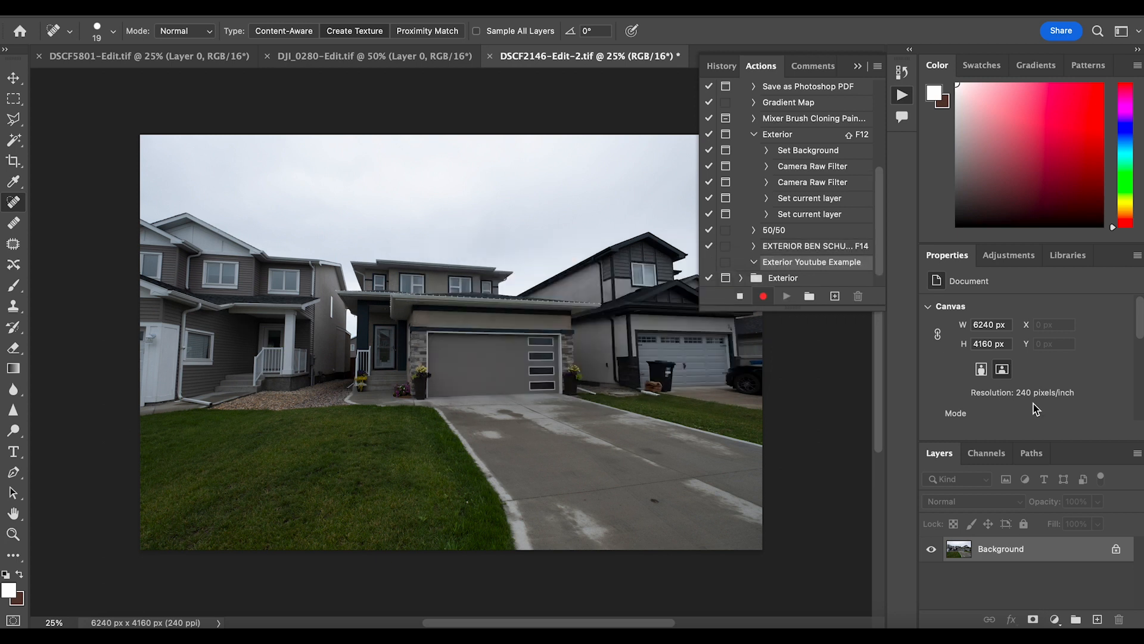
Unlock the Background layer and apply a Camera Raw Filter with exposure +0.45, highlights -100 and shadows +100
click(1115, 548)
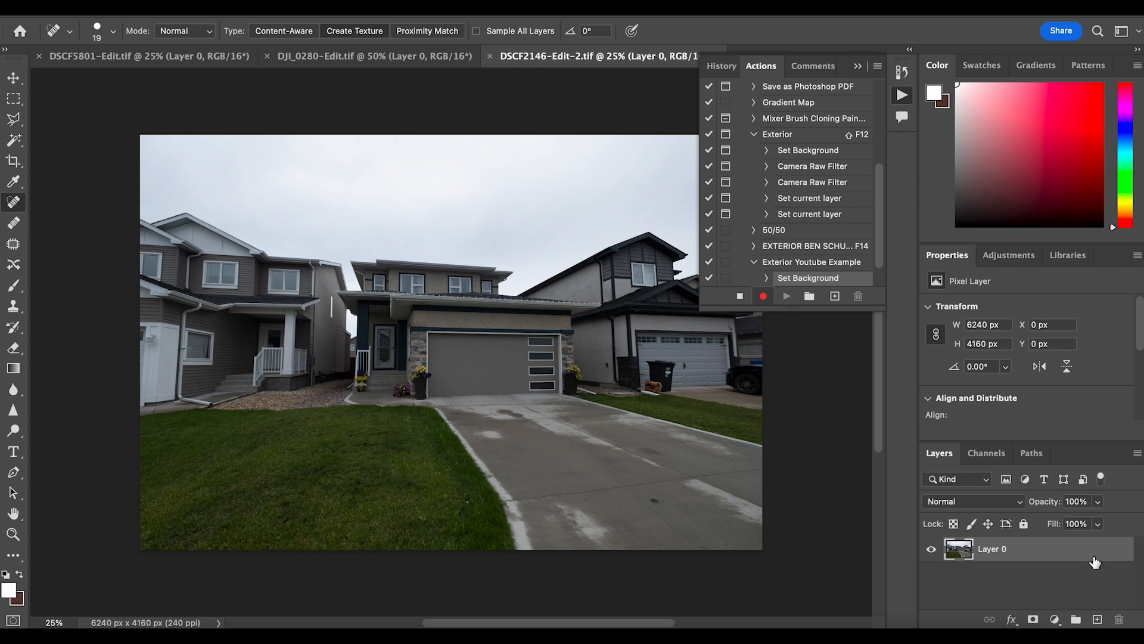
scroll(825, 251, down, 2)
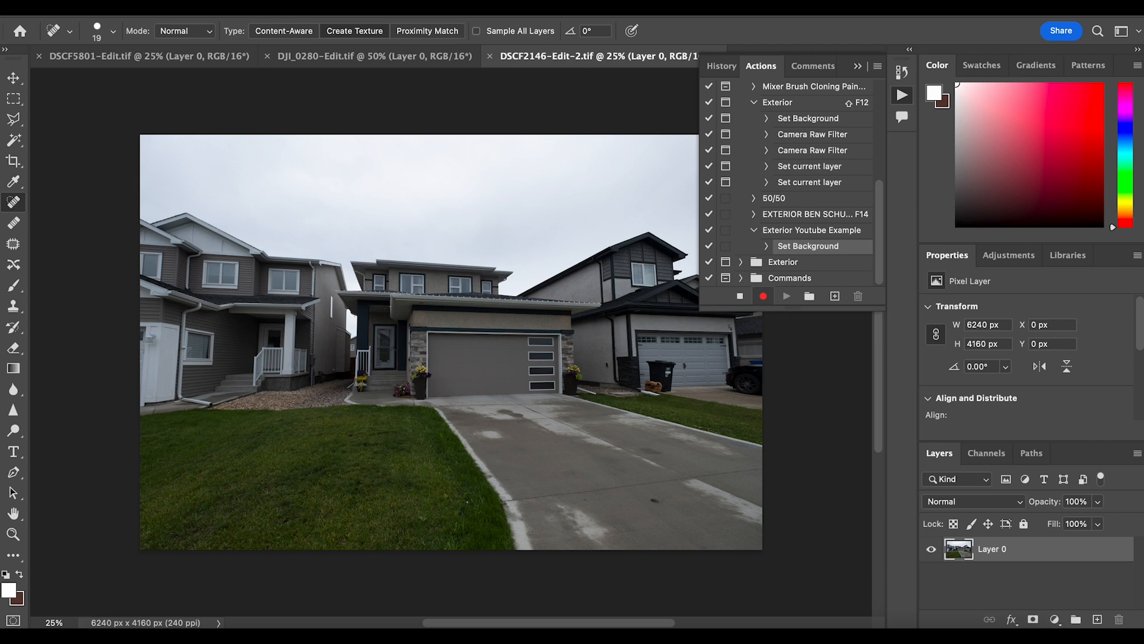
click(360, 8)
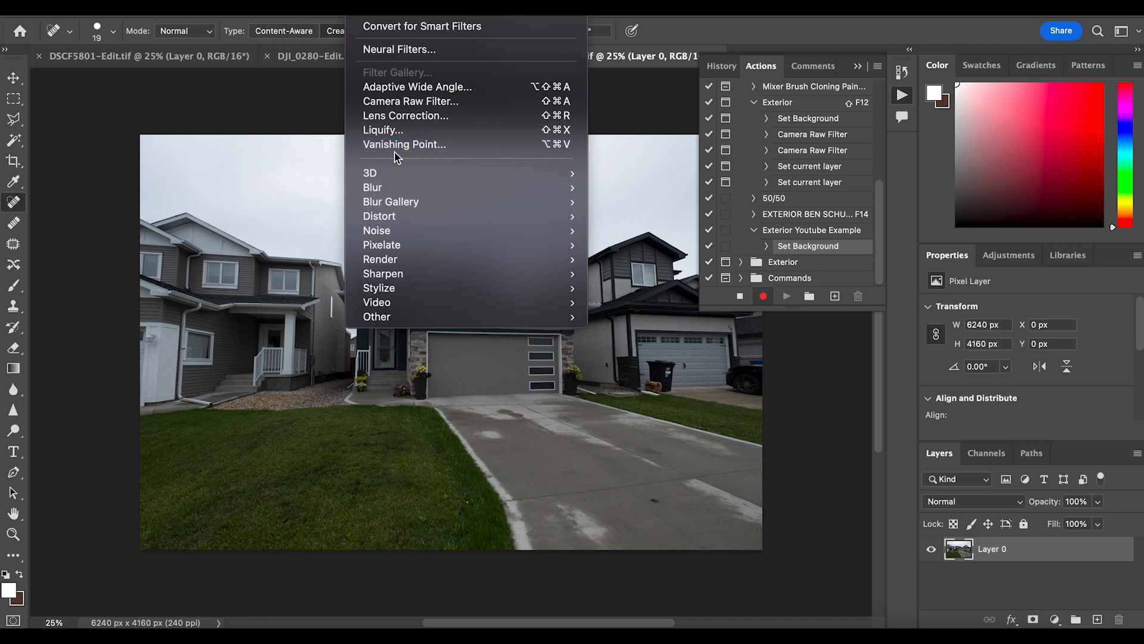
click(389, 107)
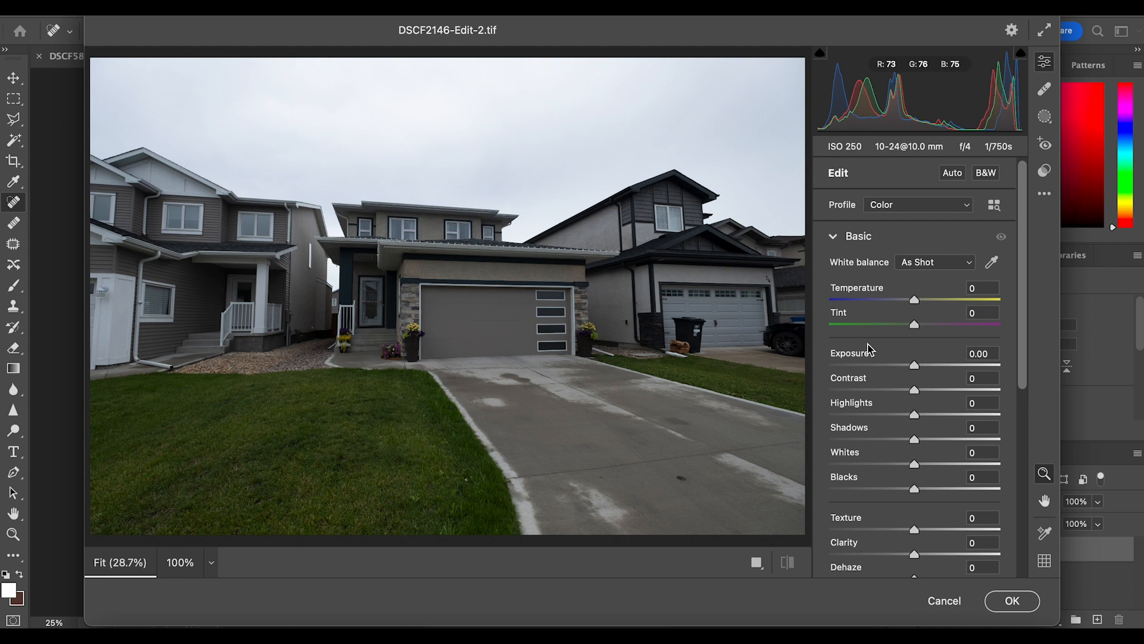
drag(915, 365, 924, 366)
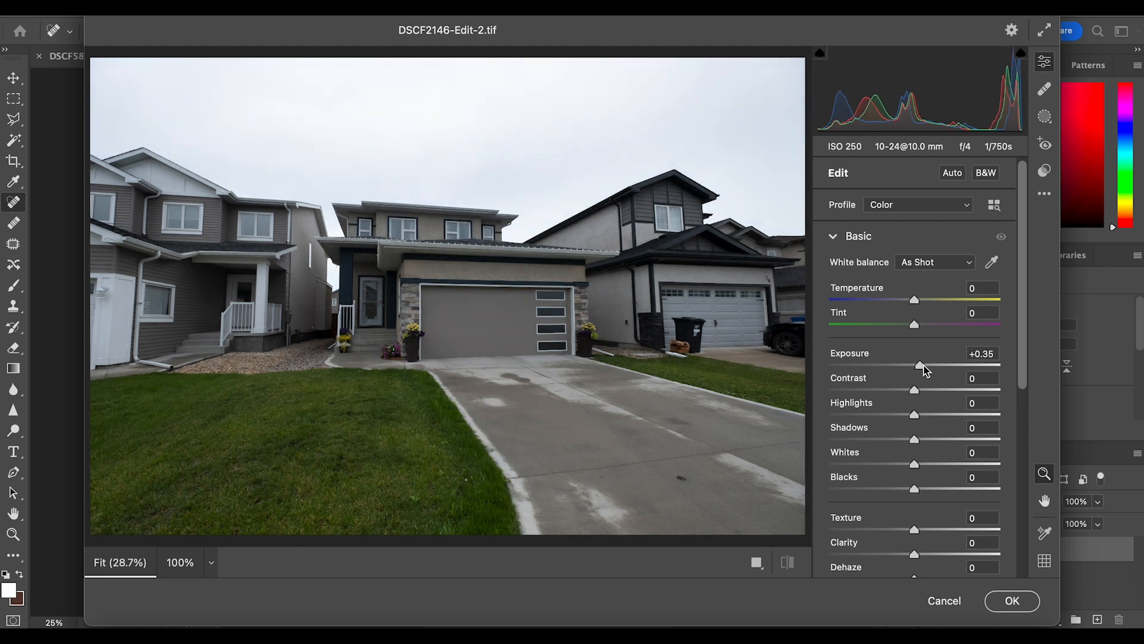
drag(922, 440, 1025, 449)
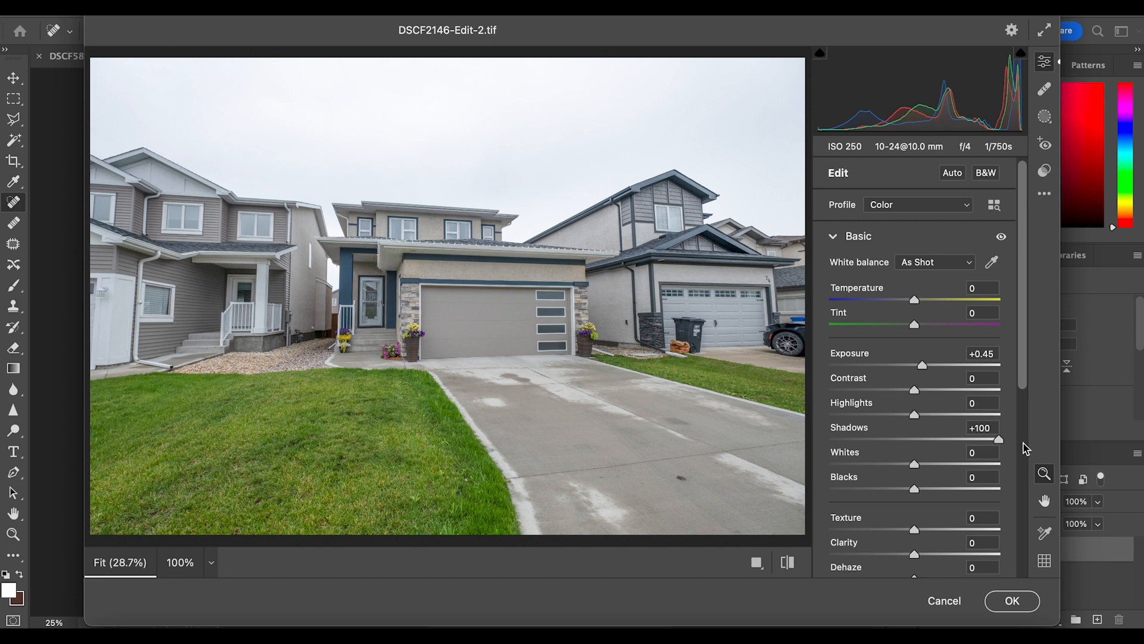
drag(914, 414, 774, 408)
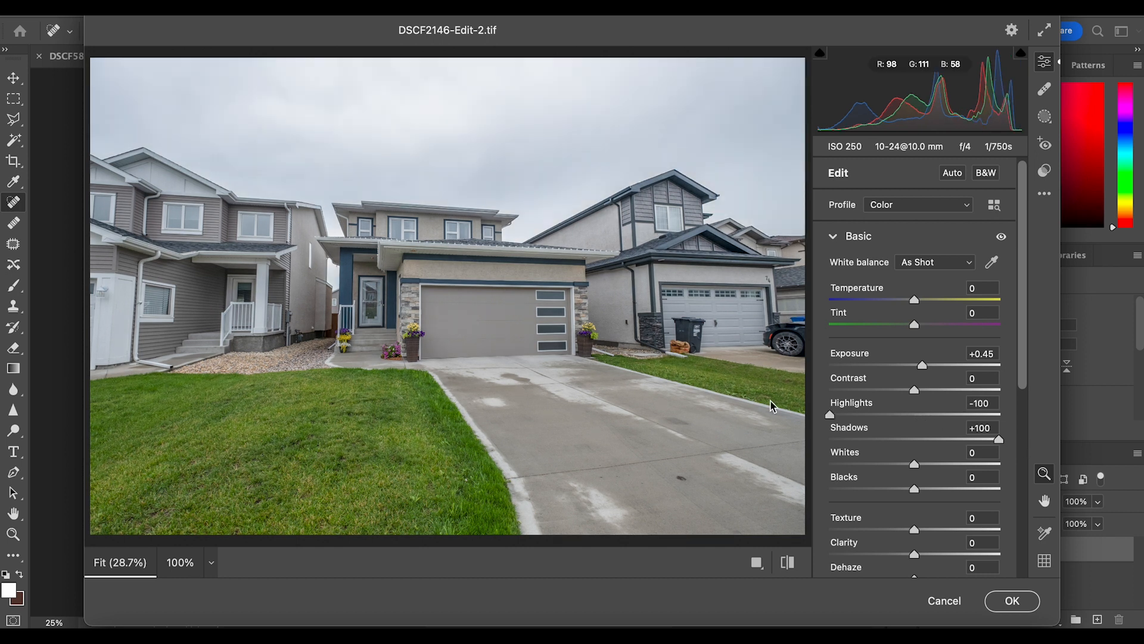
click(1013, 600)
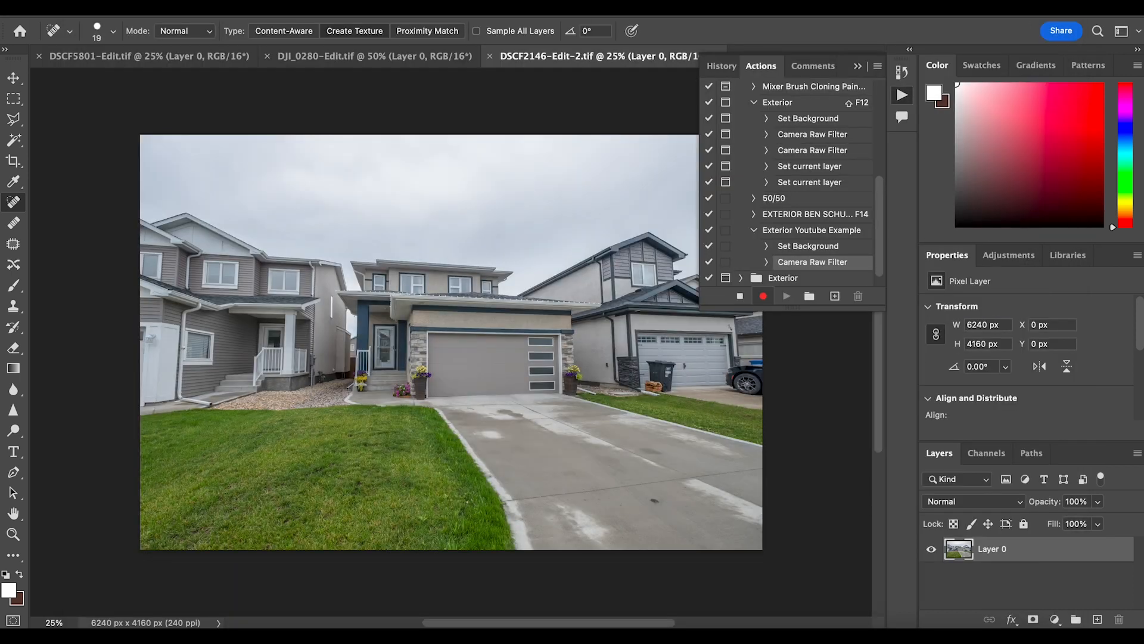
Apply a second Camera Raw Filter to the layer with highlights at -50 and shadows at +100
click(317, 2)
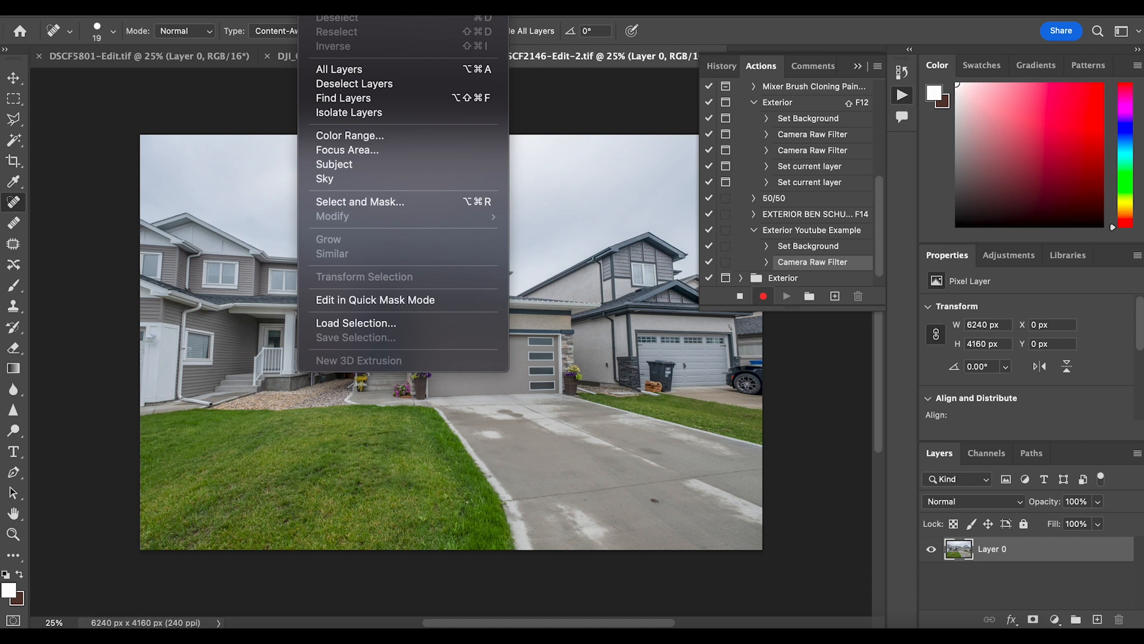
mouse_move(365, 2)
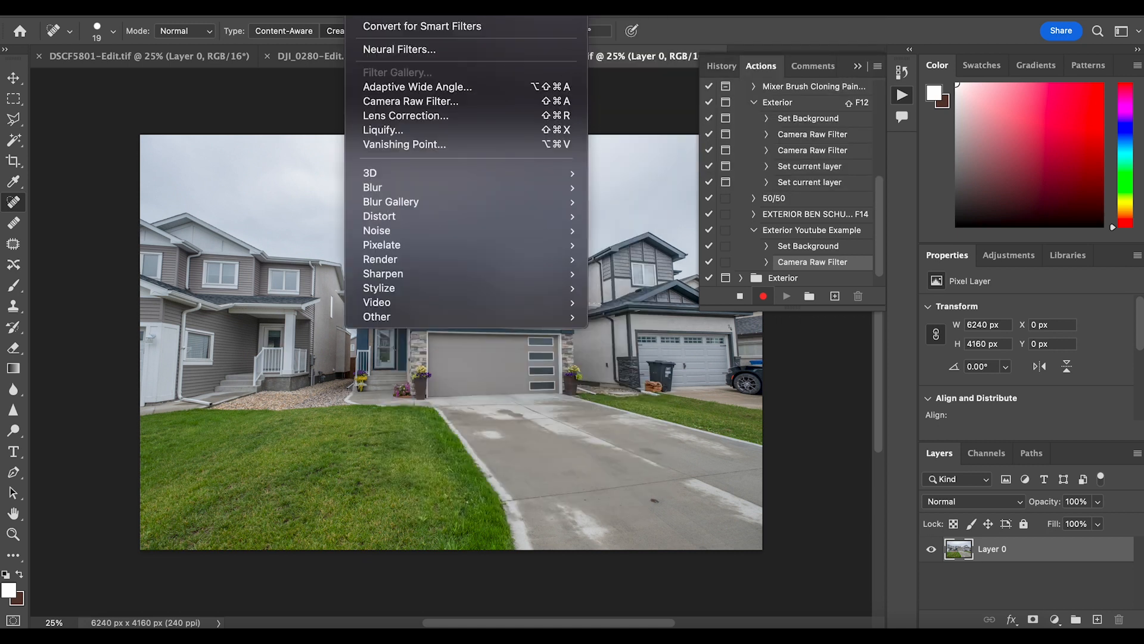
click(380, 103)
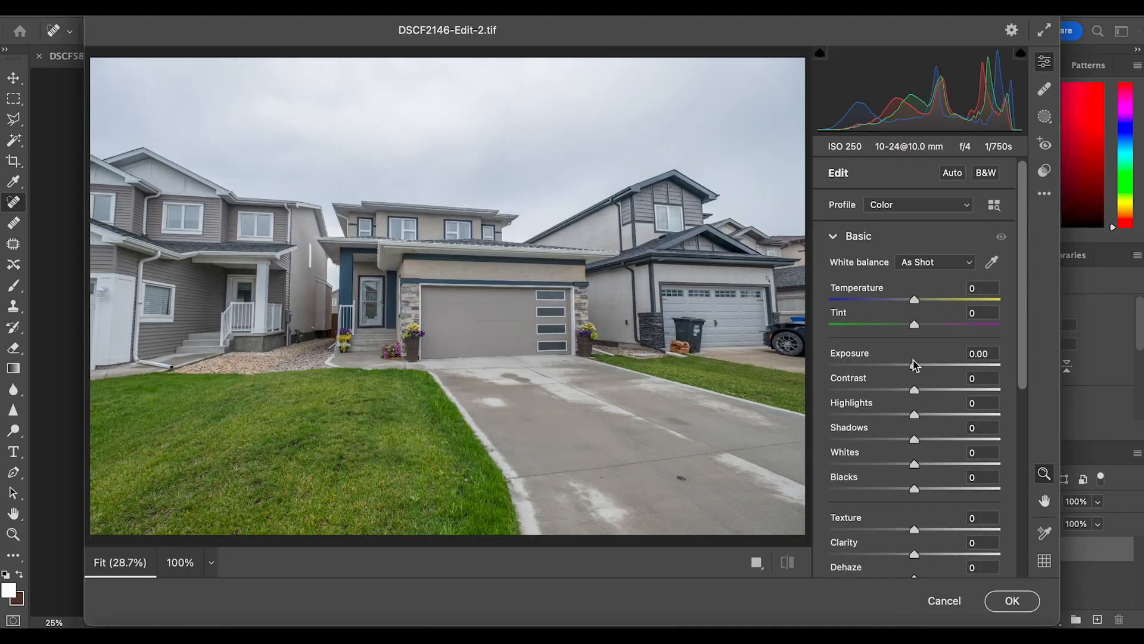
drag(914, 439, 997, 439)
drag(849, 414, 873, 425)
drag(997, 439, 1046, 446)
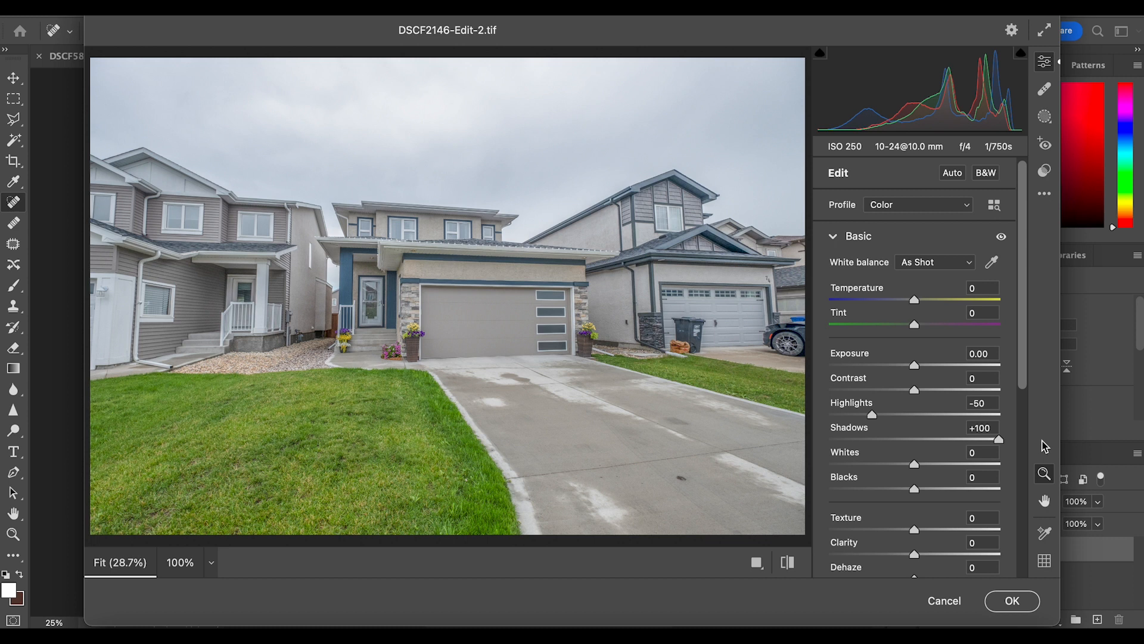
click(1007, 603)
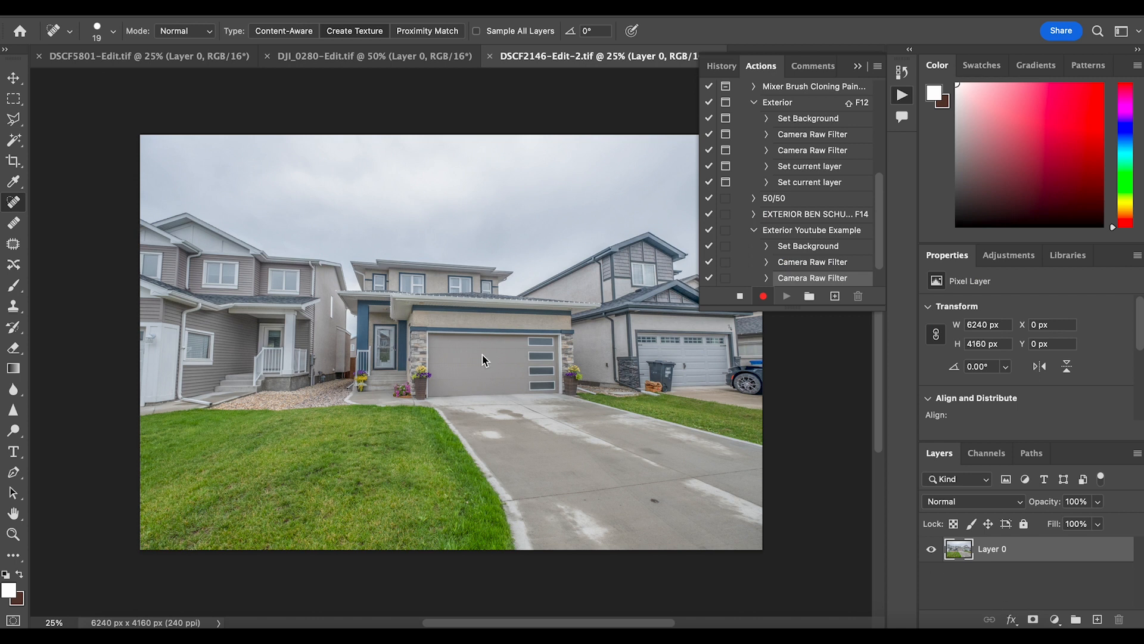
Start a third Camera Raw Filter on the layer with contrast +23, texture +17 and vibrance +16
click(353, 7)
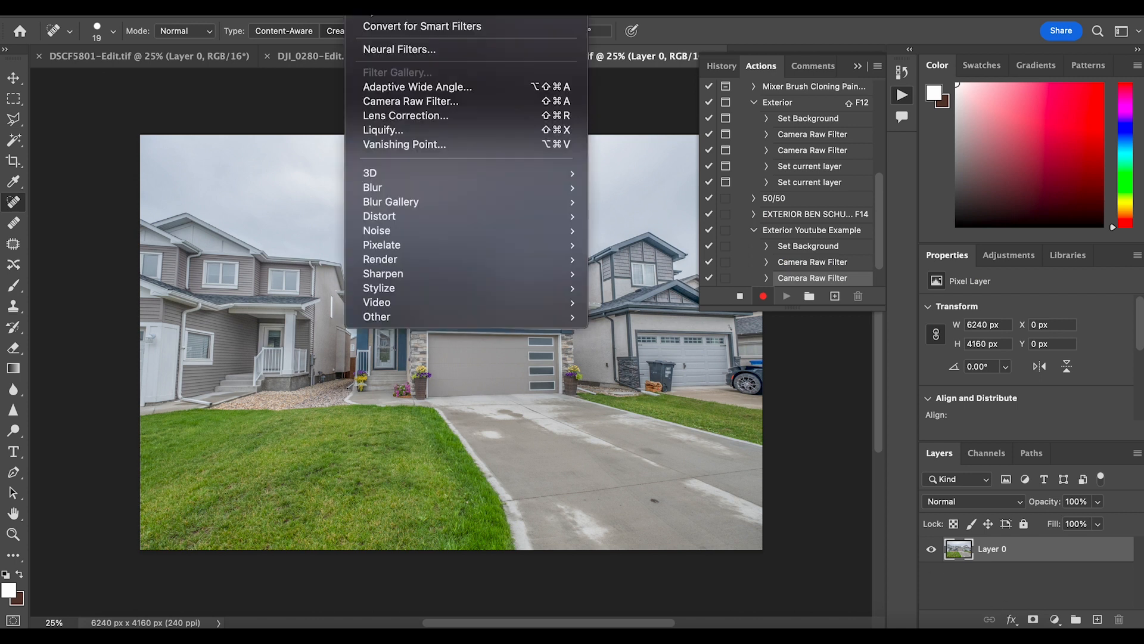
click(377, 103)
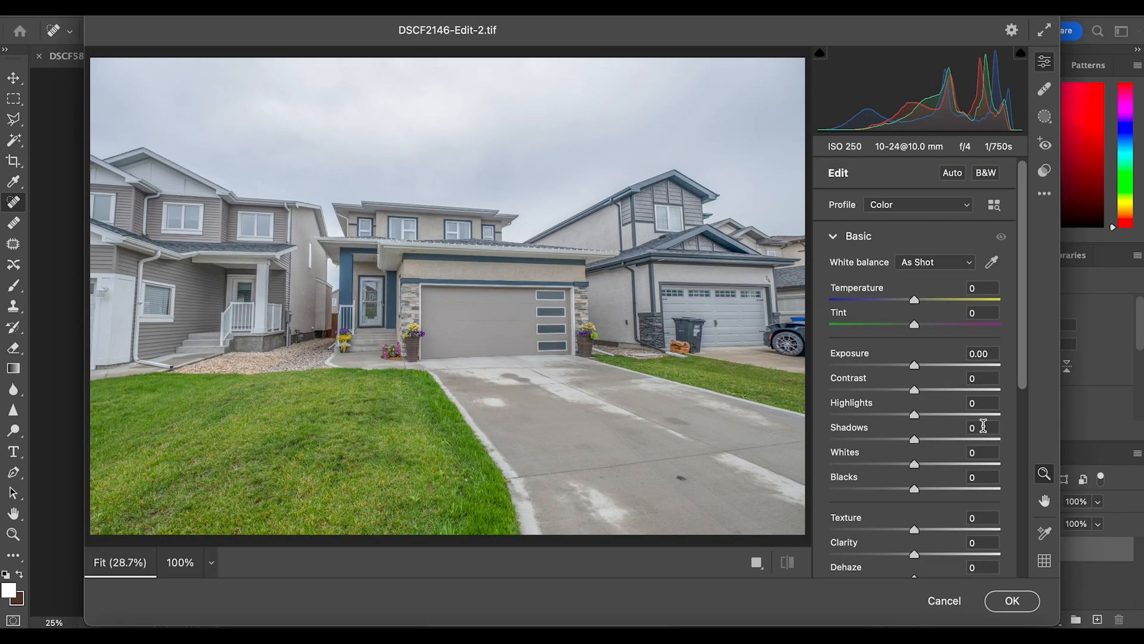
drag(914, 390, 934, 391)
scroll(924, 417, down, 2)
drag(917, 471, 929, 470)
scroll(900, 521, down, 2)
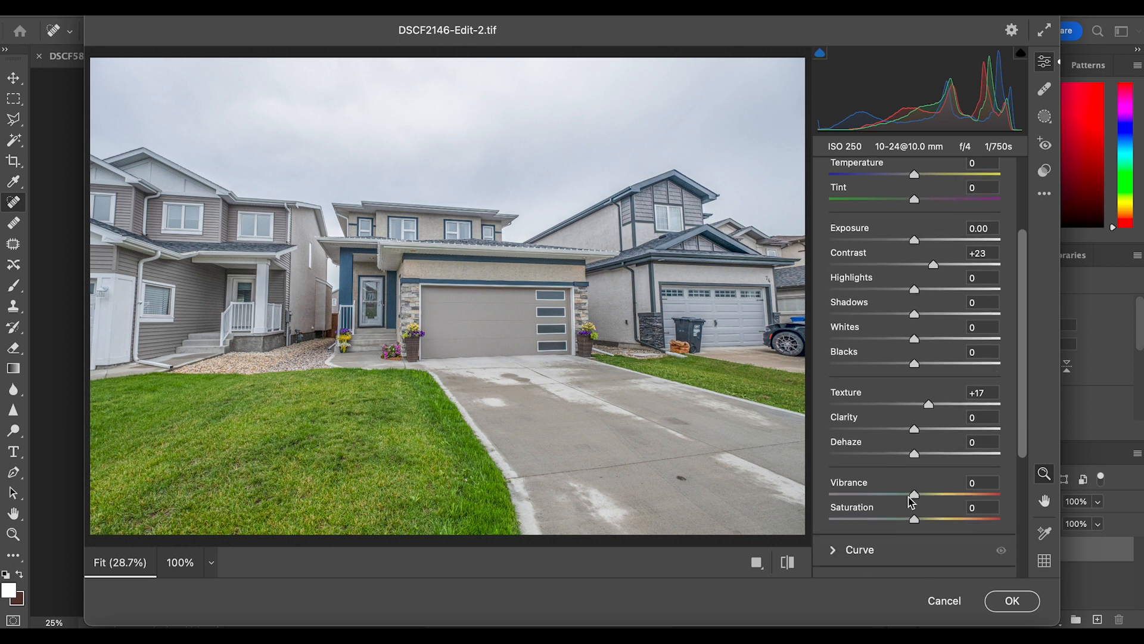
drag(916, 492, 927, 497)
scroll(859, 288, up, 2)
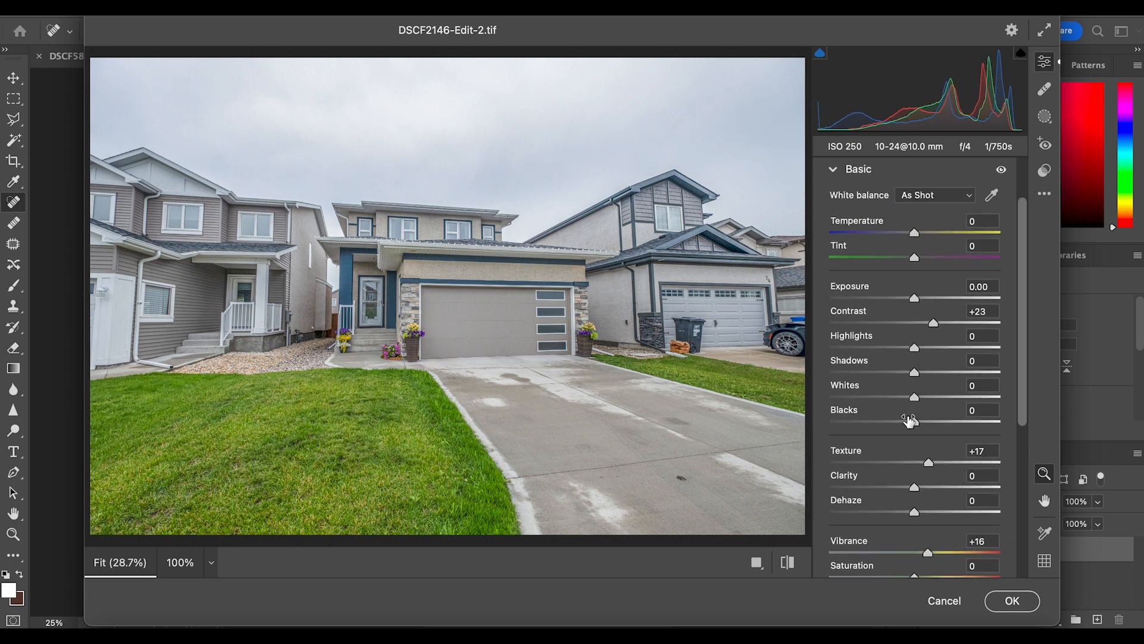
Lower the blacks to -17, raise the contrast slightly more and apply the third Camera Raw Filter
drag(915, 422, 900, 423)
drag(933, 323, 936, 323)
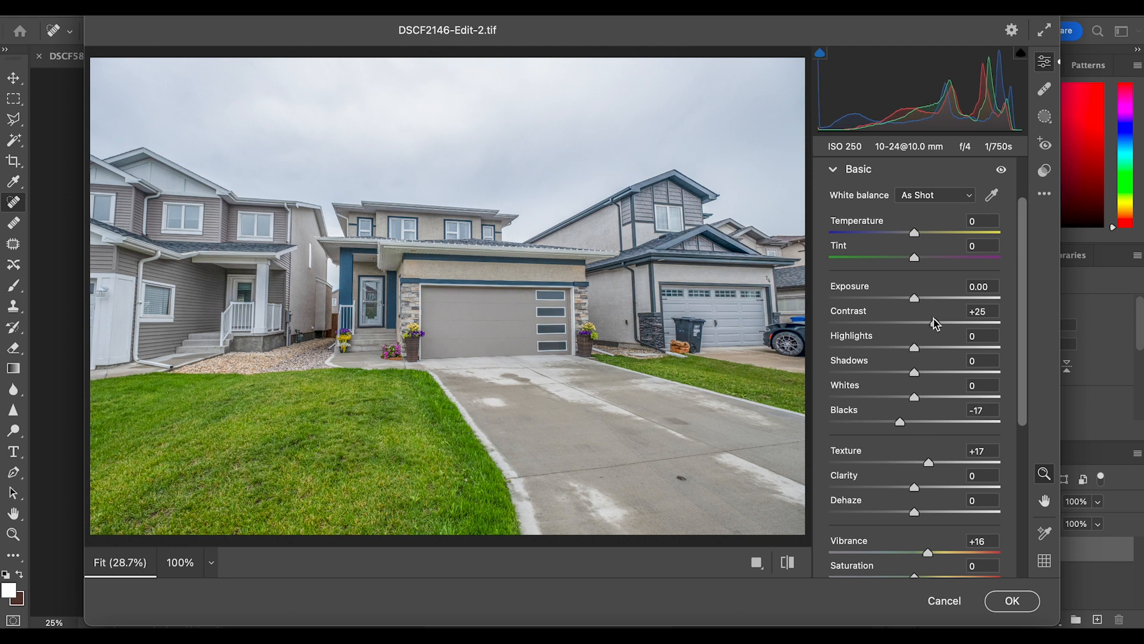
drag(936, 323, 939, 323)
click(1012, 601)
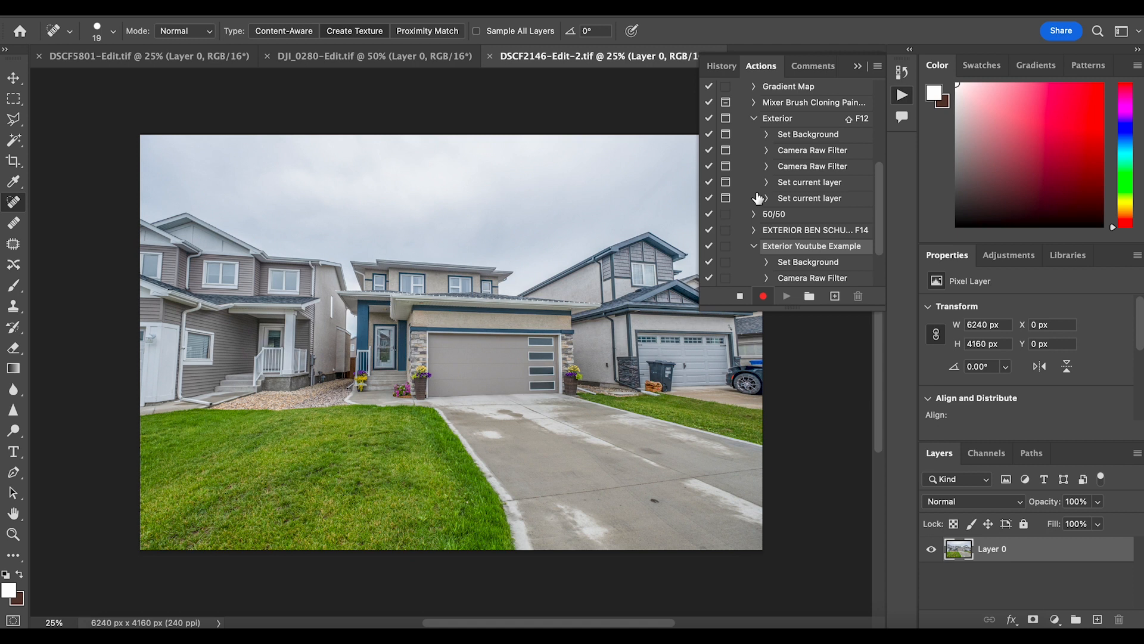
Review the recorded steps of the Exterior Youtube Example action and stop recording
scroll(782, 242, down, 2)
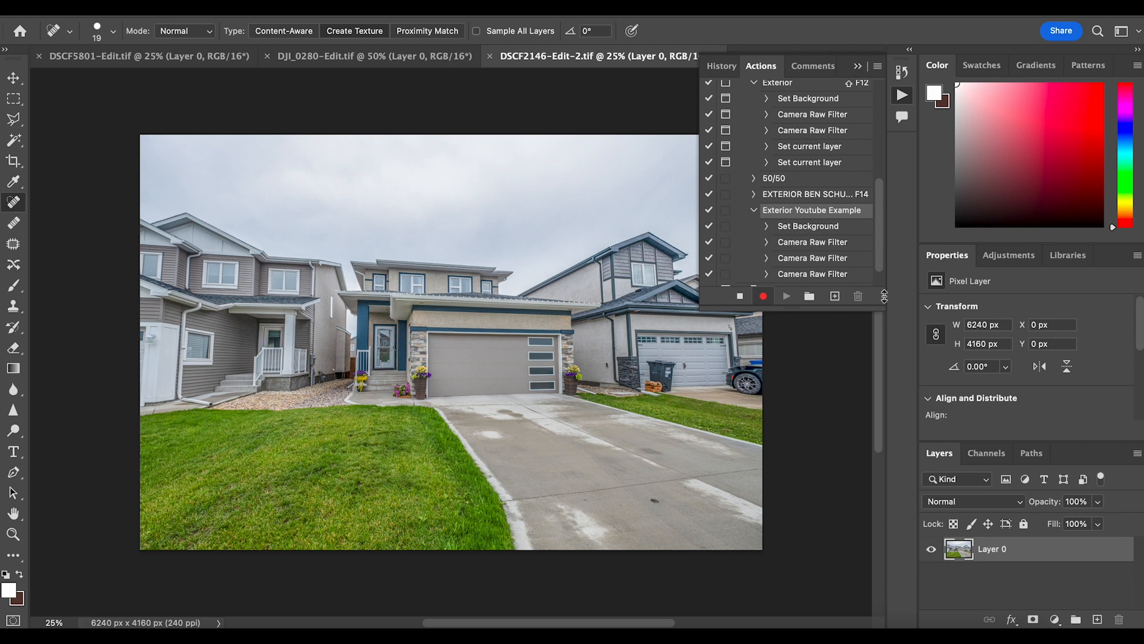
scroll(832, 238, down, 2)
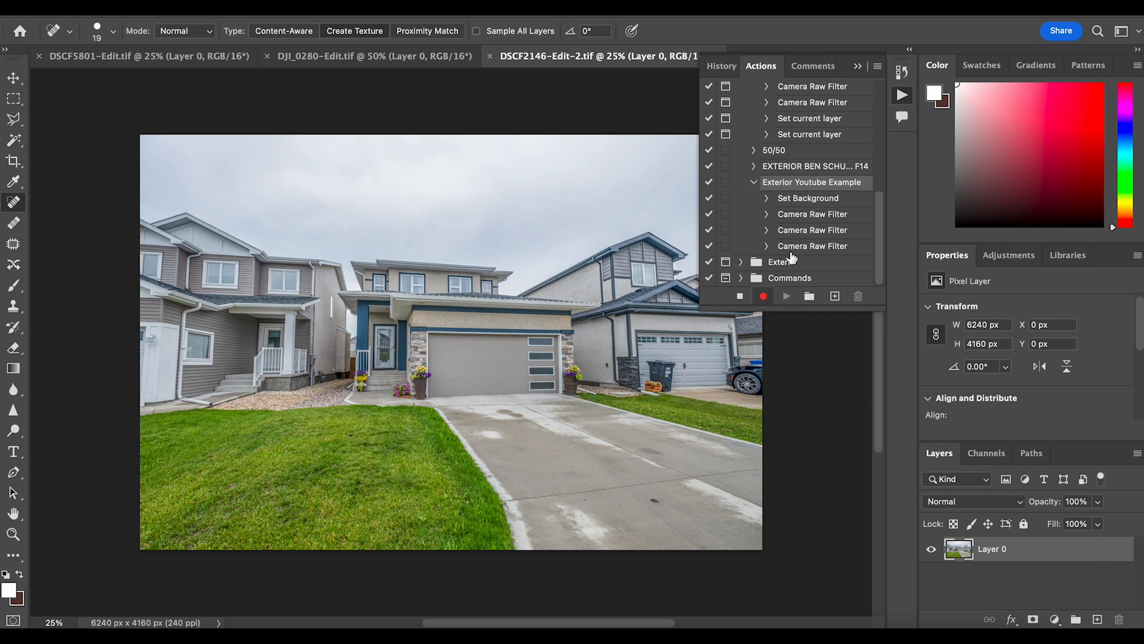
click(741, 296)
Undo the edits on DJI_0280-Edit.tif back to its locked Background and play the Exterior Youtube Example action on it
click(376, 59)
key(super+z)
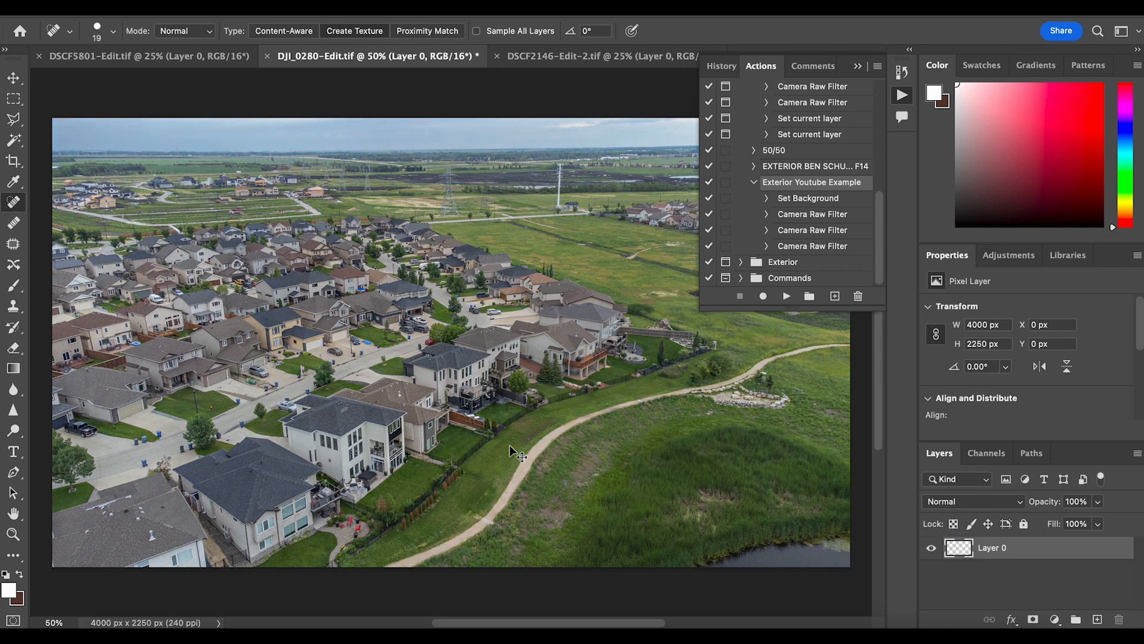
key(super+z)
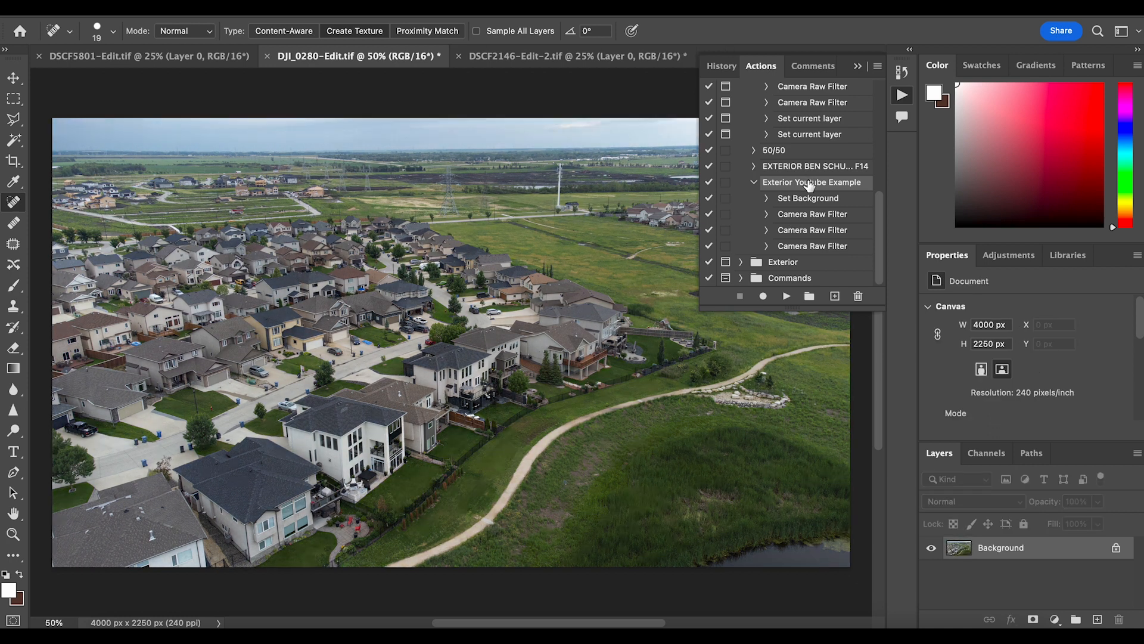
click(784, 297)
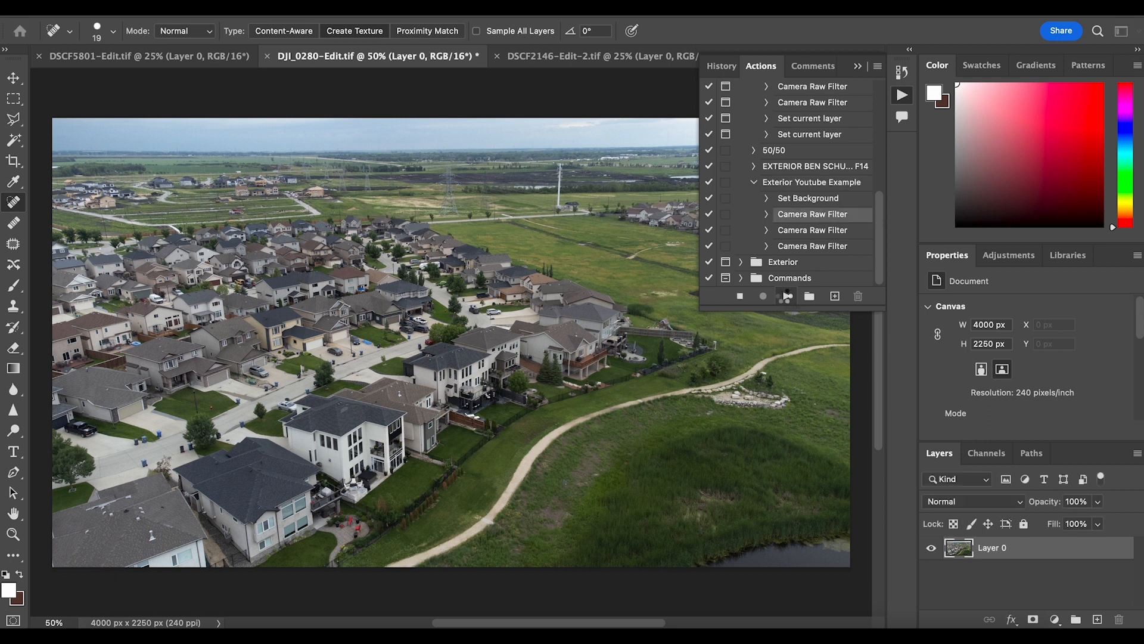